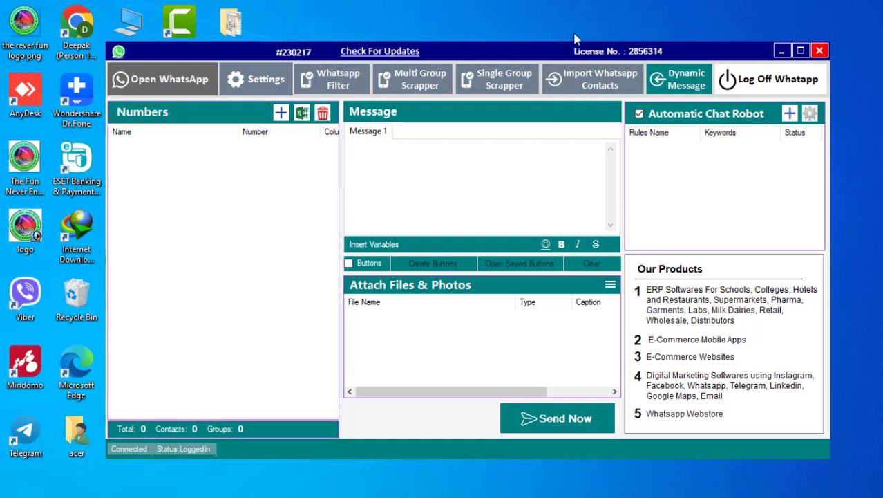
Move the Whatsapp Blaster window aside to uncover the desktop icons
{"action": "left_click_drag", "start_coordinate": [544, 51], "coordinate": [571, 50]}
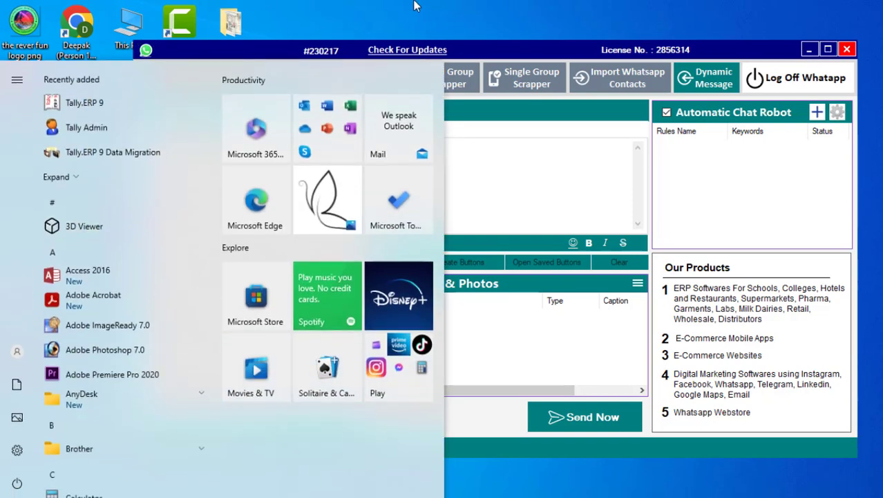
{"action": "left_click", "coordinate": [415, 5]}
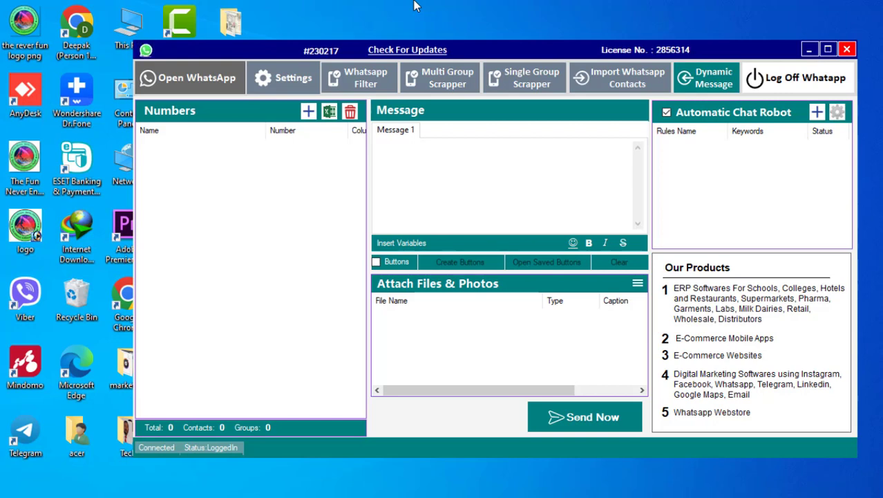
{"action": "left_click", "coordinate": [502, 189]}
{"action": "left_click_drag", "start_coordinate": [200, 54], "coordinate": [510, 93]}
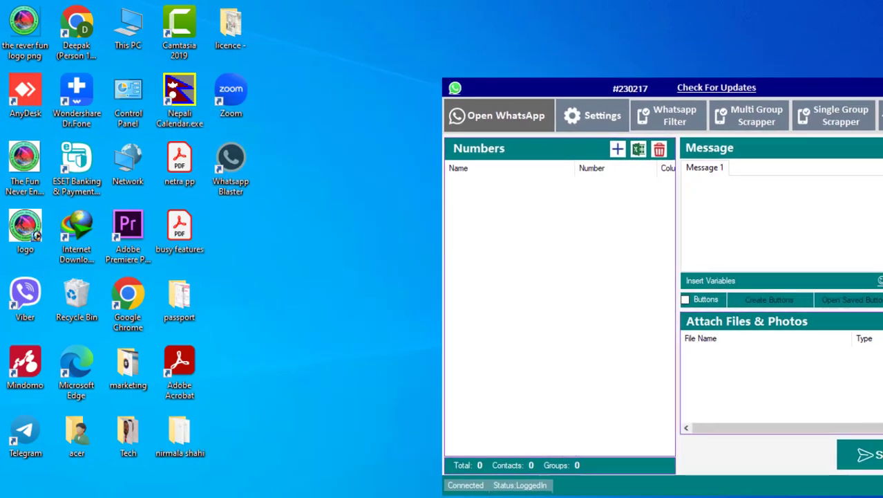
Switch to the WhatsApp desktop app and start its setup from the welcome screen
{"action": "key", "text": "super"}
{"action": "key", "text": "super"}
{"action": "key", "text": "super"}
{"action": "type", "text": "what"}
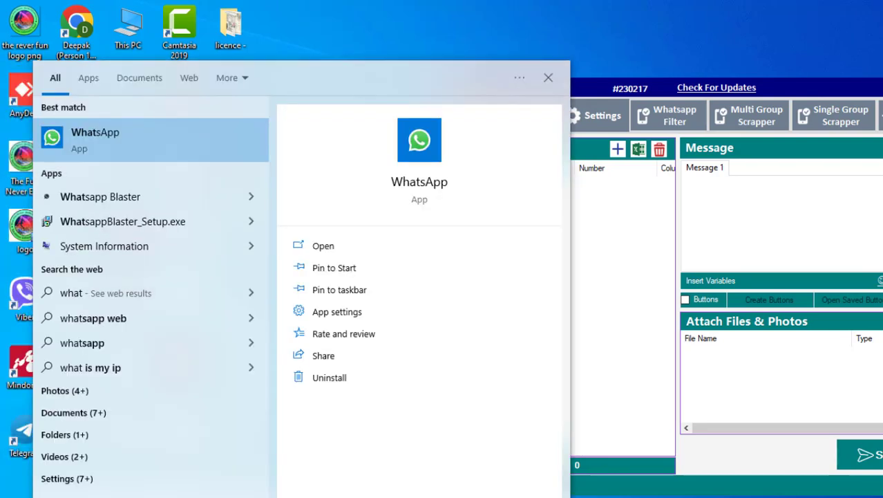
{"action": "key", "text": "Return"}
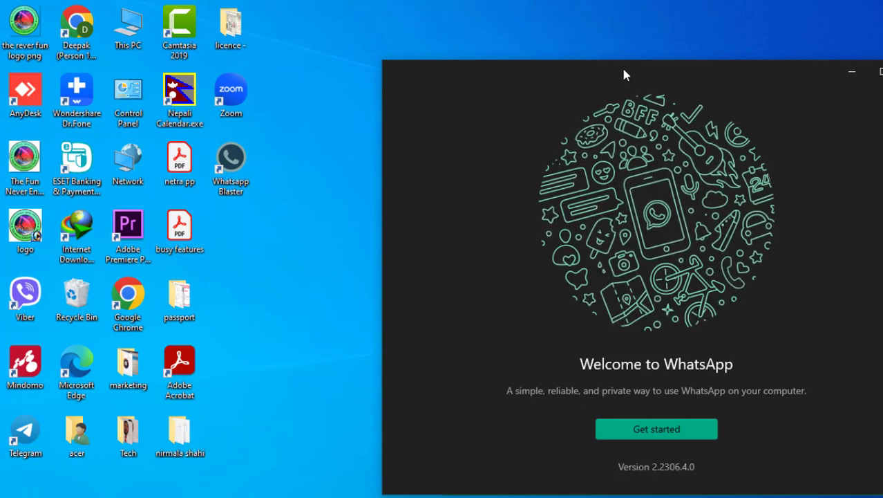
{"action": "left_click_drag", "start_coordinate": [627, 71], "coordinate": [594, 43]}
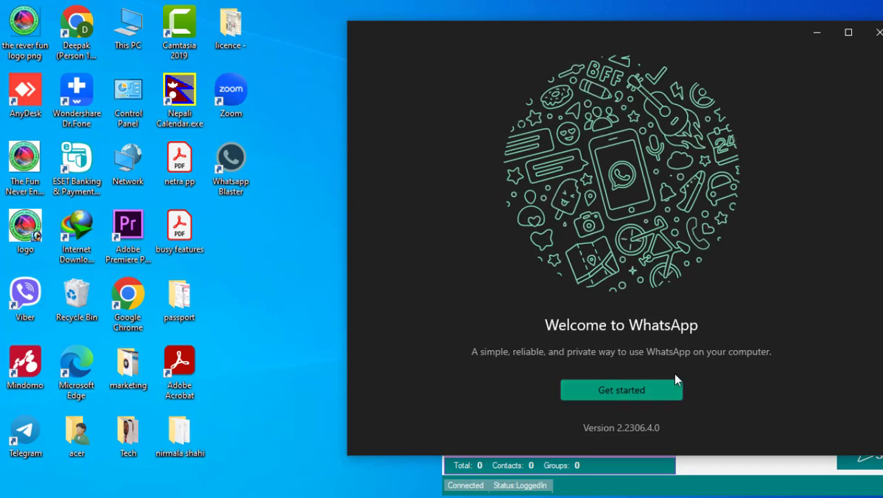
{"action": "left_click", "coordinate": [630, 391]}
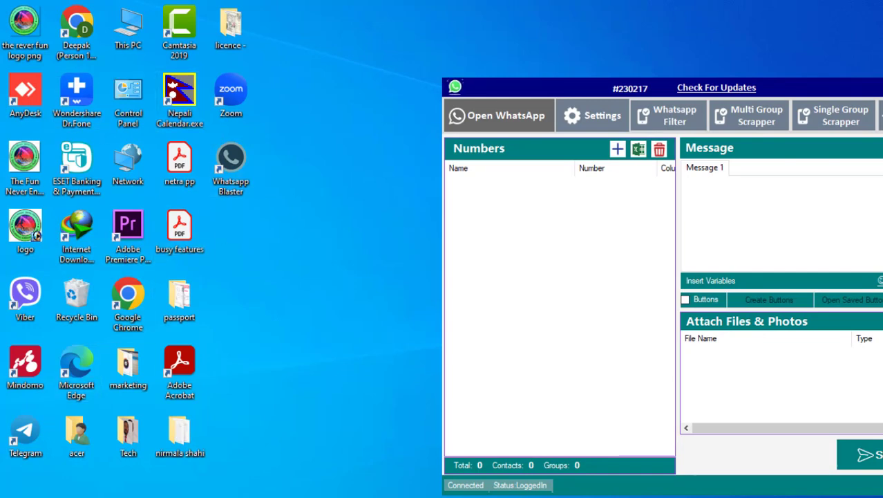
Reopen the WhatsApp desktop app and place its window beside the bulk-messaging tool
{"action": "key", "text": "super"}
{"action": "type", "text": "what"}
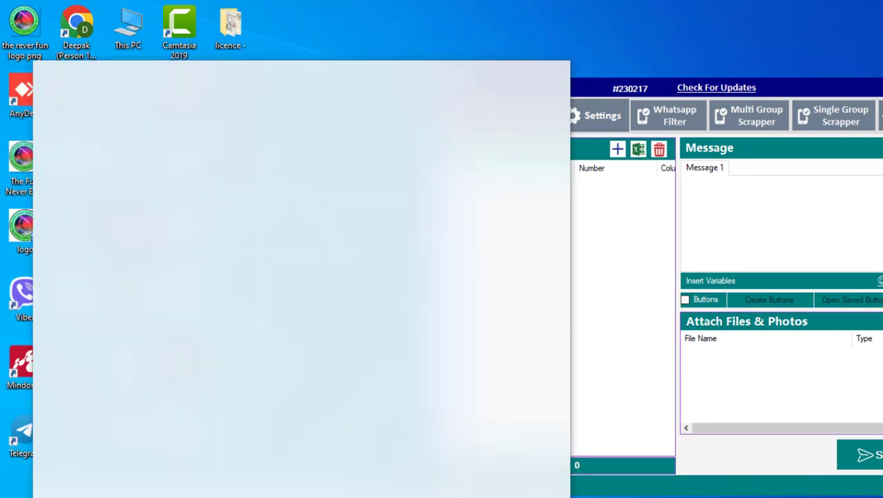
{"action": "key", "text": "Return"}
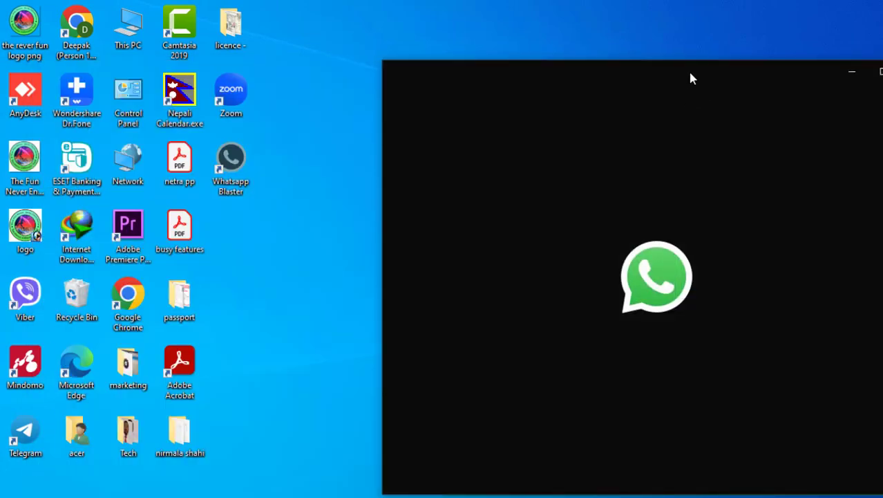
{"action": "left_click_drag", "start_coordinate": [690, 74], "coordinate": [347, 62]}
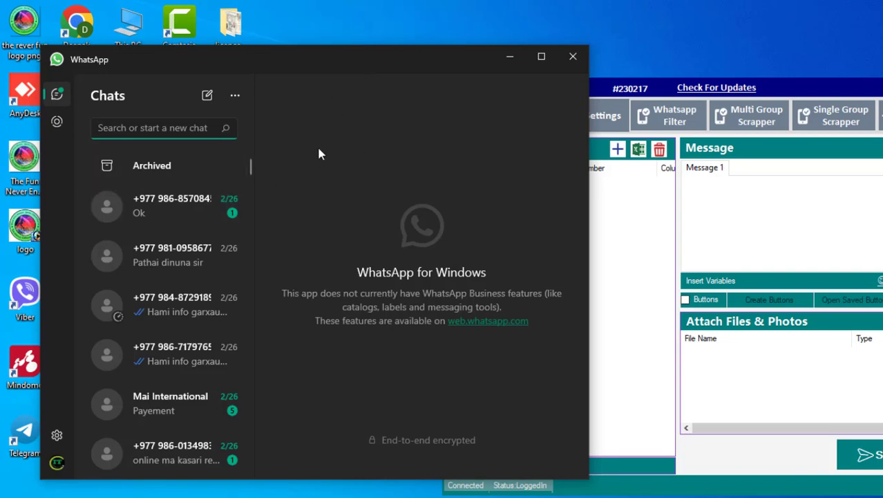
Look through the older conversations in the WhatsApp chat list and close the app
{"action": "scroll", "coordinate": [138, 216], "scroll_direction": "down", "scroll_amount": 10}
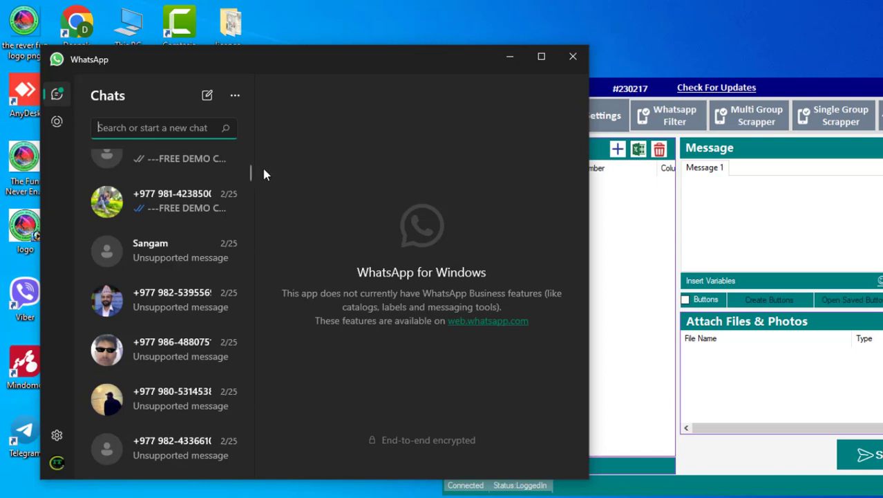
{"action": "left_click_drag", "start_coordinate": [252, 173], "coordinate": [253, 314]}
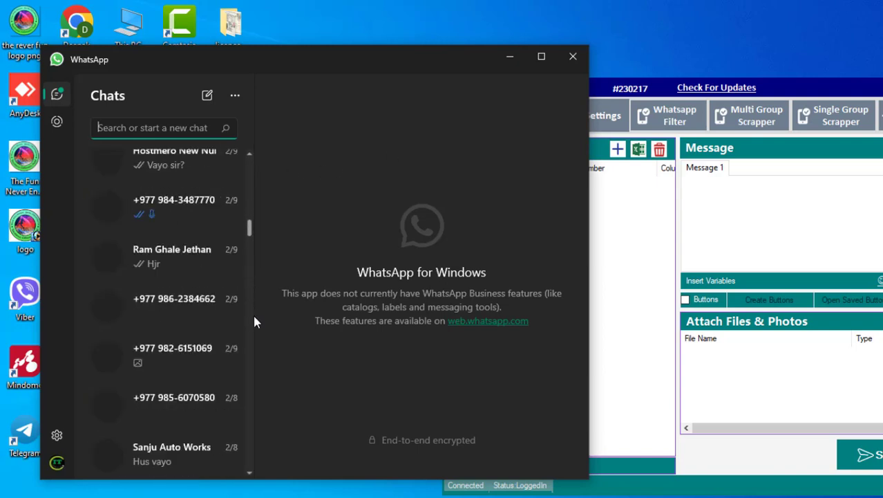
{"action": "left_click_drag", "start_coordinate": [254, 393], "coordinate": [255, 458]}
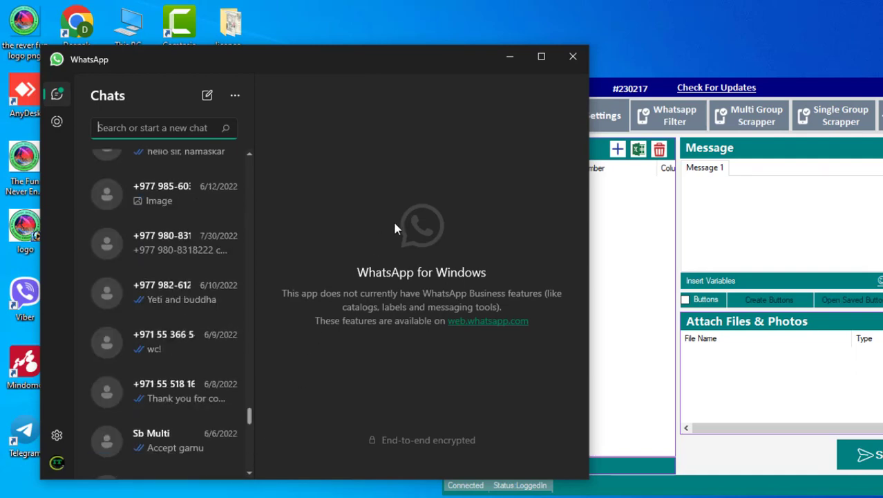
{"action": "left_click", "coordinate": [574, 57]}
{"action": "right_click", "coordinate": [383, 17]}
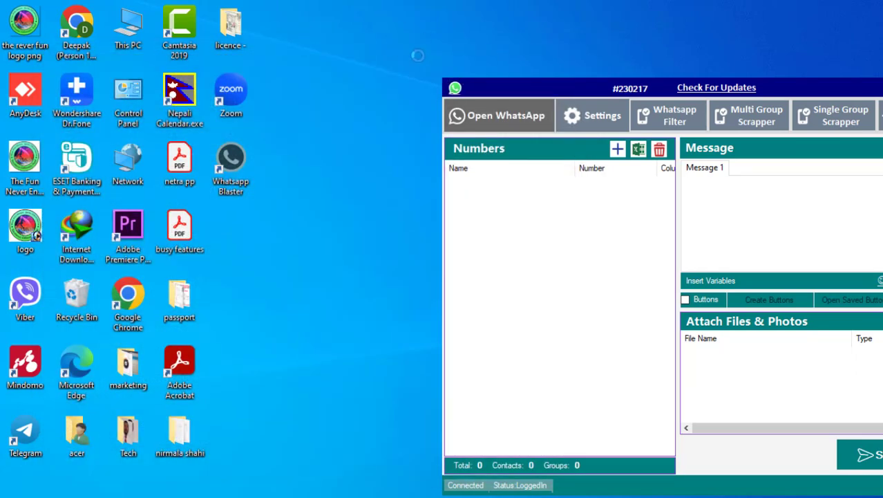
{"action": "left_click", "coordinate": [419, 58]}
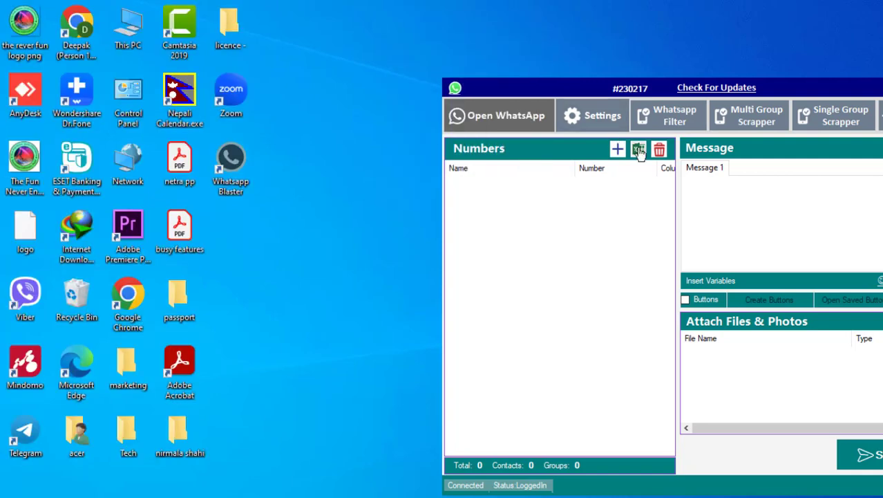
Bring the Whatsapp Blaster window further into view and check the linked account in its built-in WhatsApp Web window
{"action": "left_click_drag", "start_coordinate": [570, 91], "coordinate": [534, 87]}
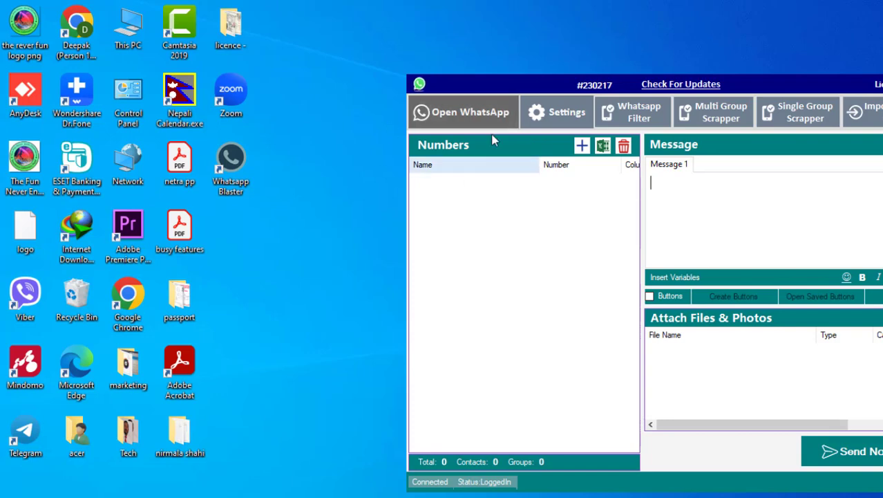
{"action": "left_click_drag", "start_coordinate": [484, 83], "coordinate": [379, 76]}
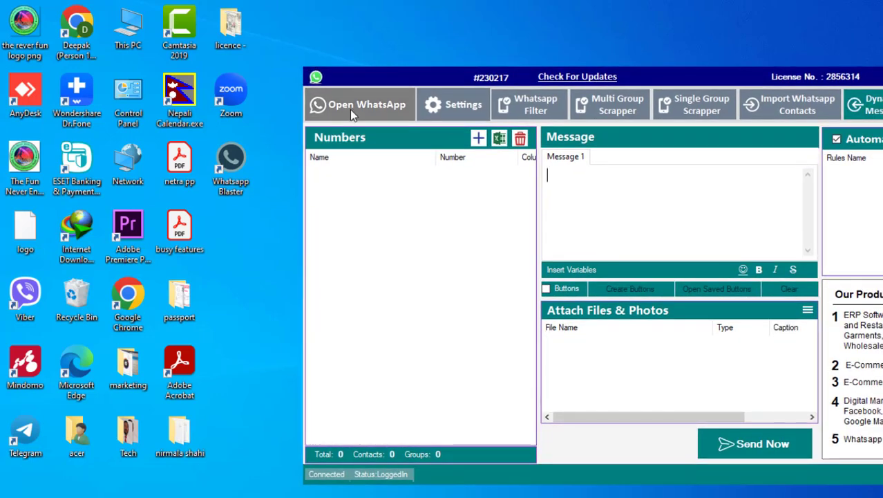
{"action": "left_click", "coordinate": [349, 109]}
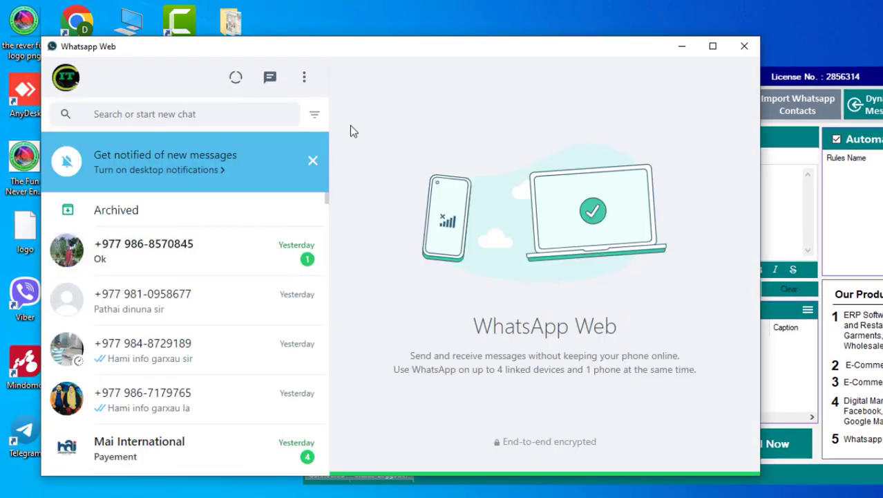
{"action": "left_click", "coordinate": [745, 45]}
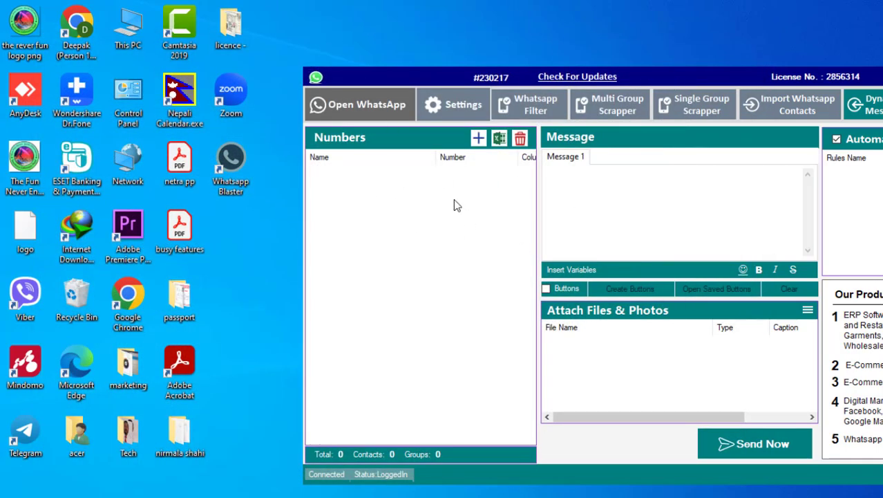
Switch to File Explorer, look through the Downloads folder and go to the share network folder
{"action": "double_click", "coordinate": [129, 28]}
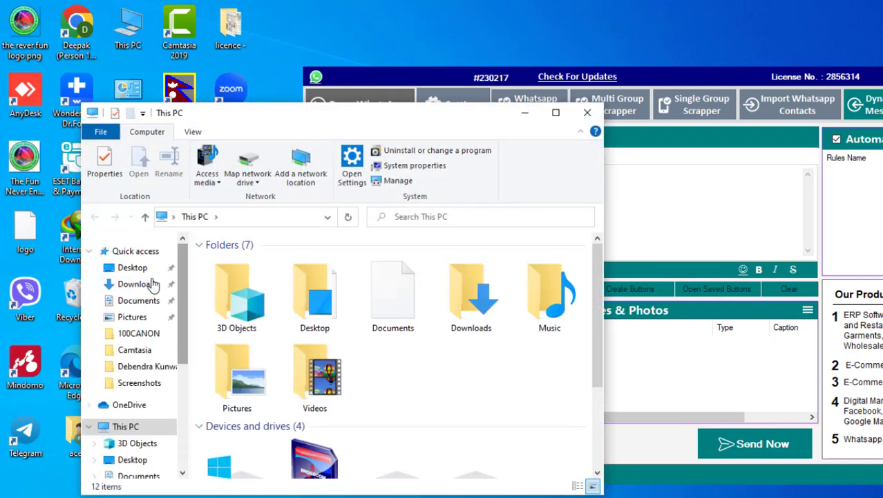
{"action": "left_click", "coordinate": [137, 288]}
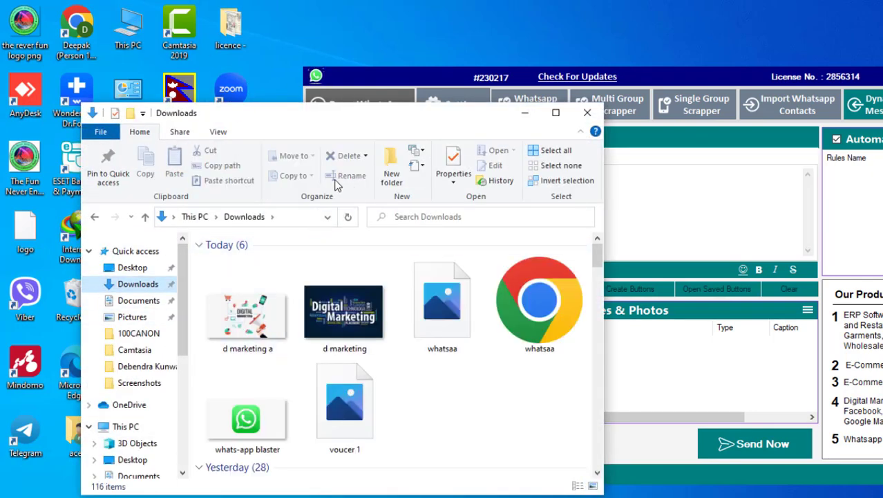
{"action": "scroll", "coordinate": [183, 395], "scroll_direction": "down", "scroll_amount": 1}
{"action": "scroll", "coordinate": [261, 256], "scroll_direction": "down", "scroll_amount": 3}
{"action": "left_click_drag", "start_coordinate": [311, 112], "coordinate": [261, 1]}
{"action": "scroll", "coordinate": [72, 238], "scroll_direction": "up", "scroll_amount": 1}
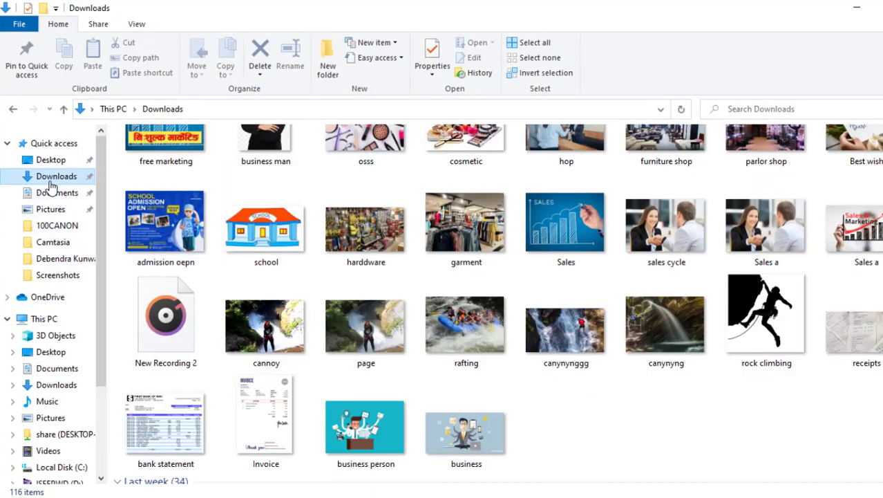
{"action": "left_click", "coordinate": [45, 434]}
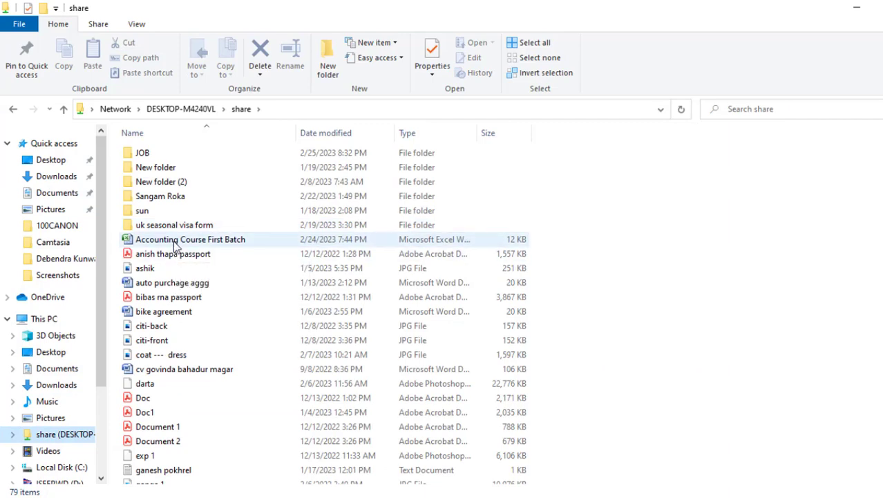
Open the Accounting Course First Batch workbook from the share folder in Excel
{"action": "key", "text": "super"}
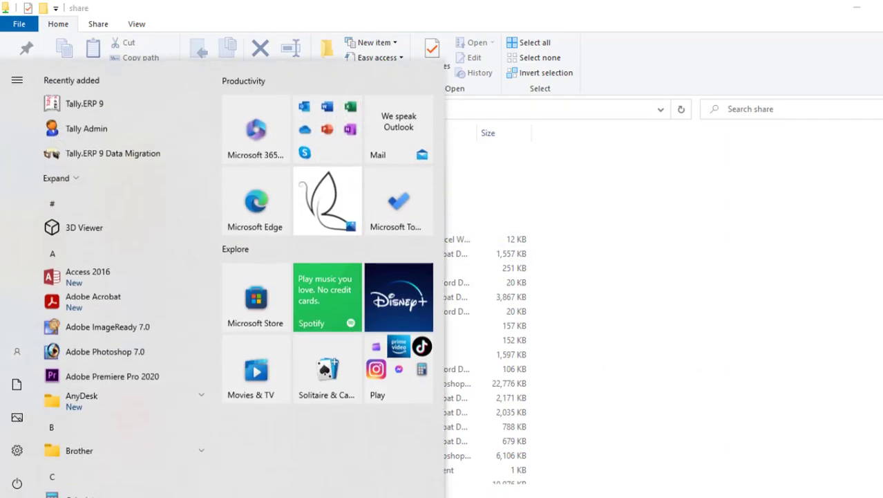
{"action": "left_click", "coordinate": [716, 247]}
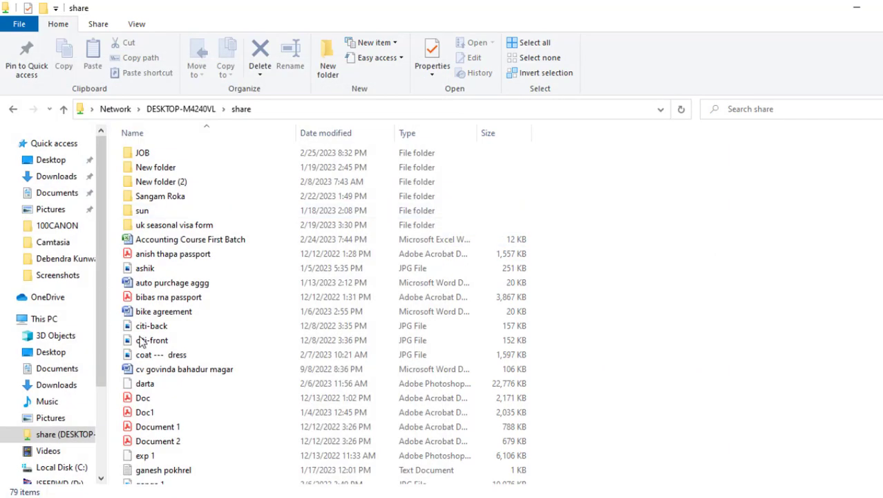
{"action": "left_click", "coordinate": [161, 239]}
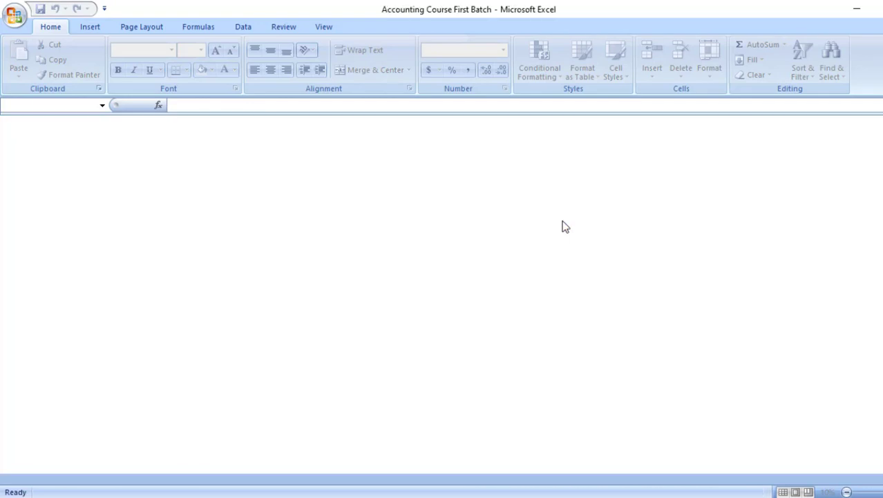
Copy the phone numbers in column C down to row 91 and return to Whatsapp Blaster
{"action": "left_click_drag", "start_coordinate": [347, 270], "coordinate": [310, 174]}
{"action": "scroll", "coordinate": [307, 195], "scroll_direction": "down", "scroll_amount": 2}
{"action": "scroll", "coordinate": [306, 196], "scroll_direction": "down", "scroll_amount": 20}
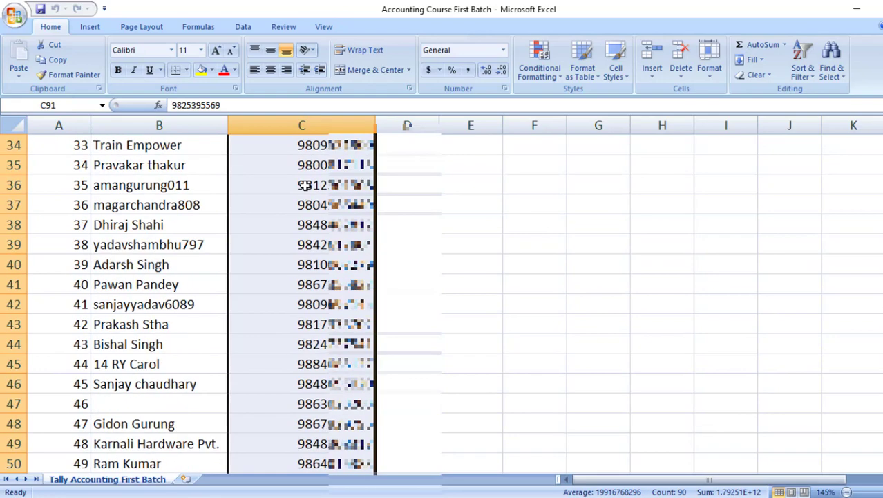
{"action": "scroll", "coordinate": [308, 178], "scroll_direction": "up", "scroll_amount": 19}
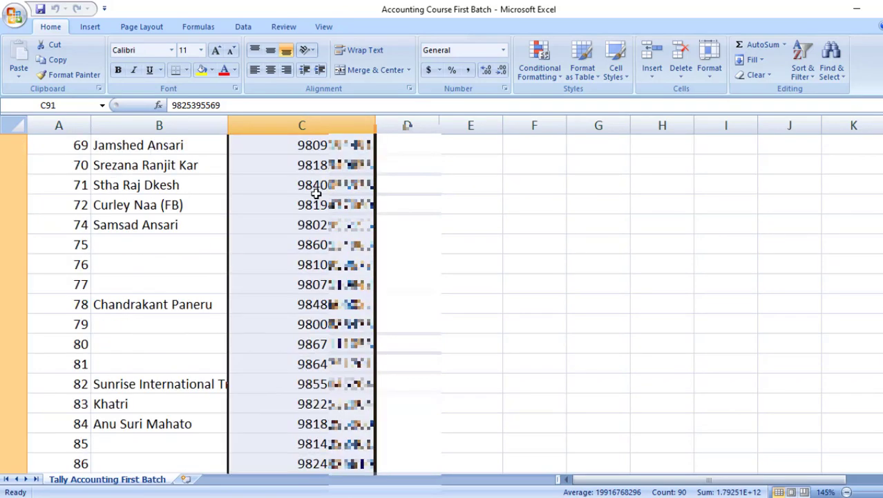
{"action": "right_click", "coordinate": [332, 186]}
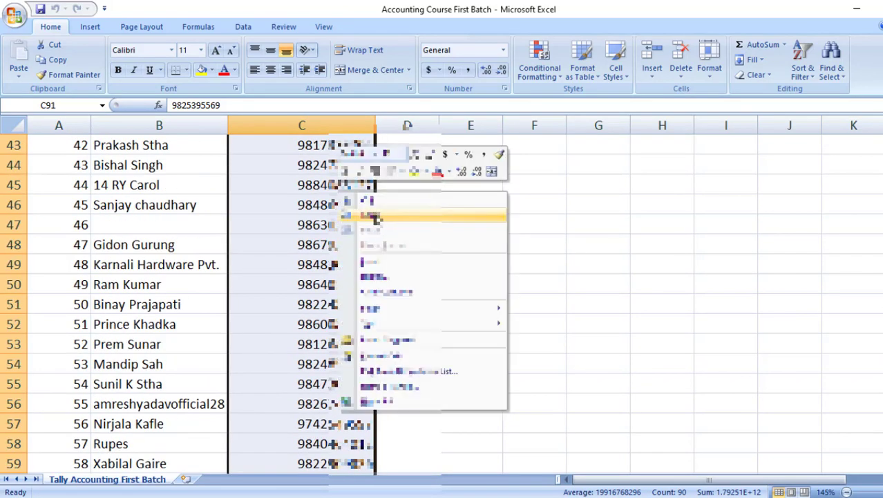
{"action": "left_click", "coordinate": [374, 215]}
{"action": "left_click", "coordinate": [857, 7]}
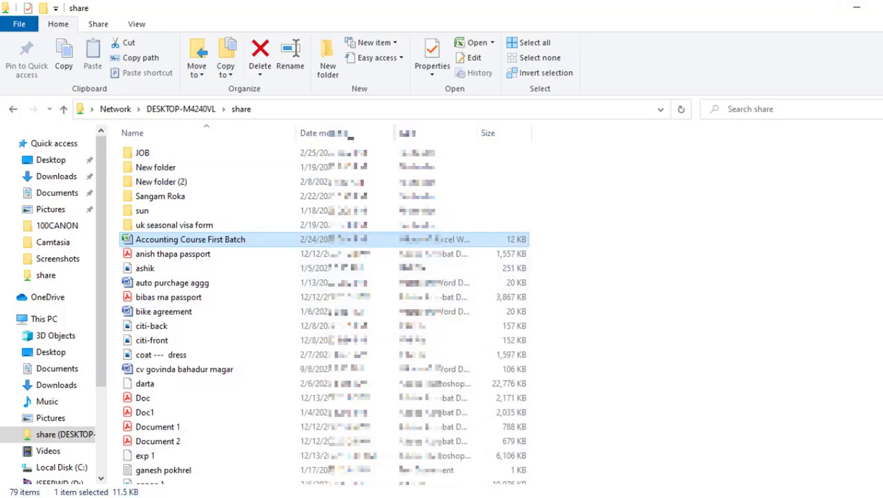
{"action": "left_click", "coordinate": [859, 7]}
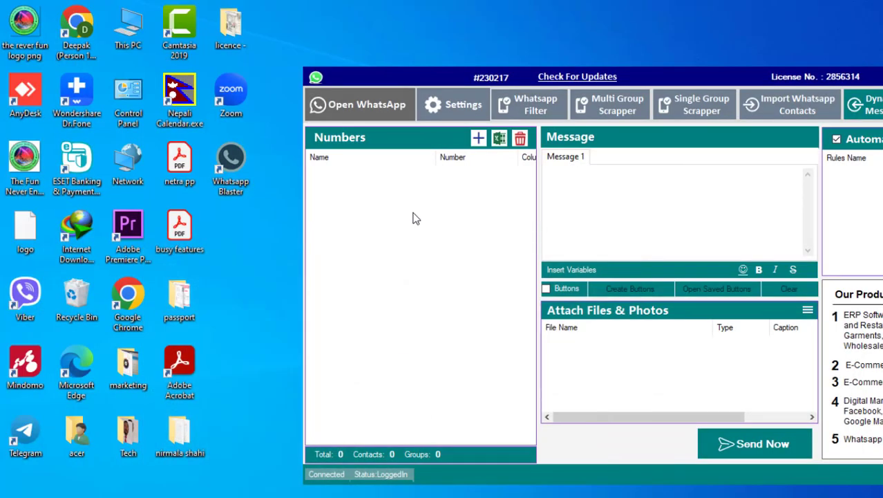
Start a manual contact import with country code +977 and paste the copied phone numbers as contacts
{"action": "left_click", "coordinate": [479, 140]}
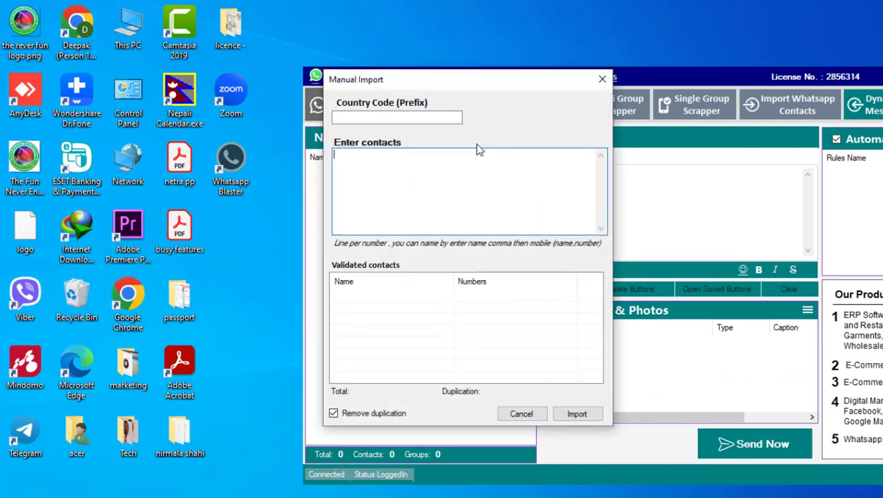
{"action": "left_click", "coordinate": [390, 118]}
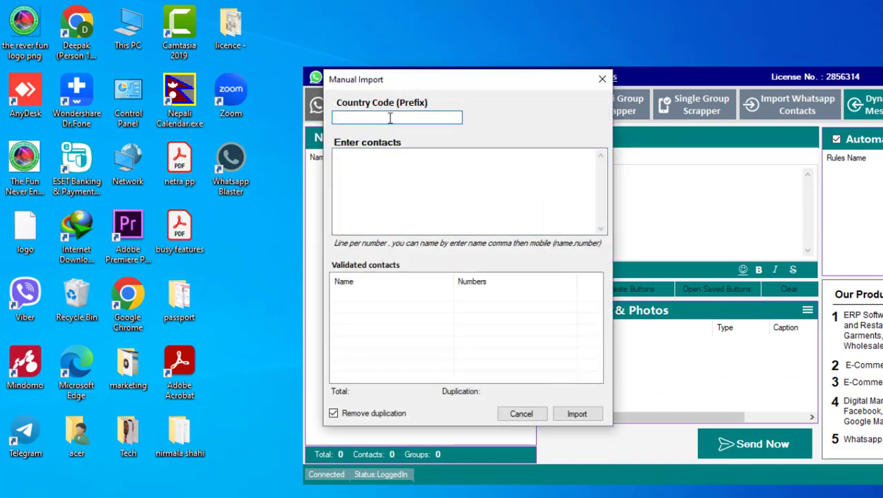
{"action": "type", "text": "+9"}
{"action": "left_click", "coordinate": [365, 176]}
{"action": "right_click", "coordinate": [366, 176]}
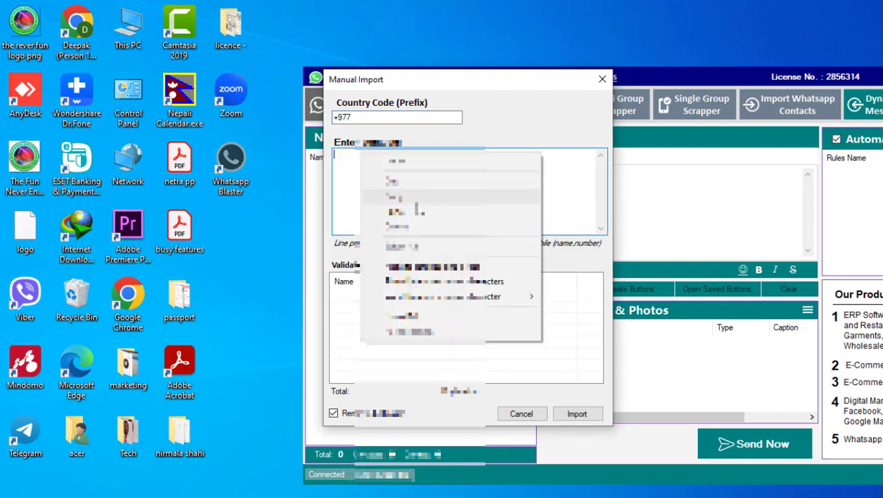
{"action": "left_click", "coordinate": [418, 203]}
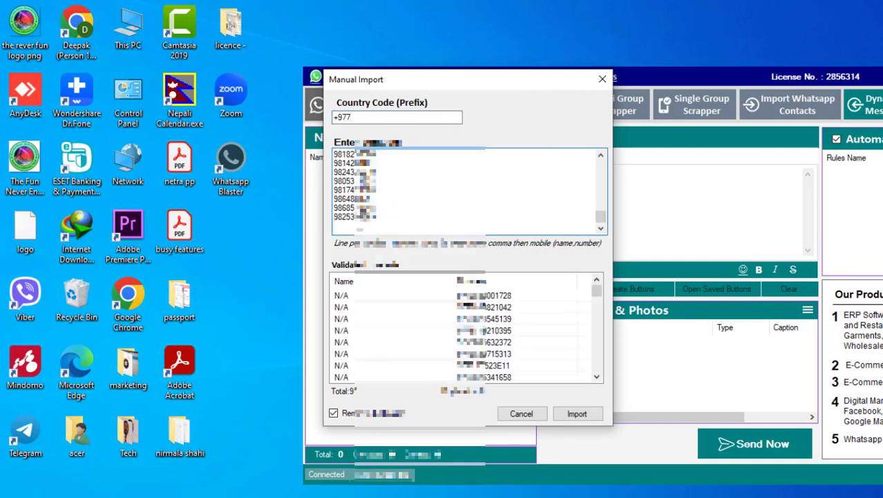
Remove the malformed entry in scientific notation from the pasted phone numbers and import the remaining contacts
{"action": "key", "text": "ctrl+v"}
{"action": "scroll", "coordinate": [461, 193], "scroll_direction": "up", "scroll_amount": 3}
{"action": "scroll", "coordinate": [461, 192], "scroll_direction": "up", "scroll_amount": 4}
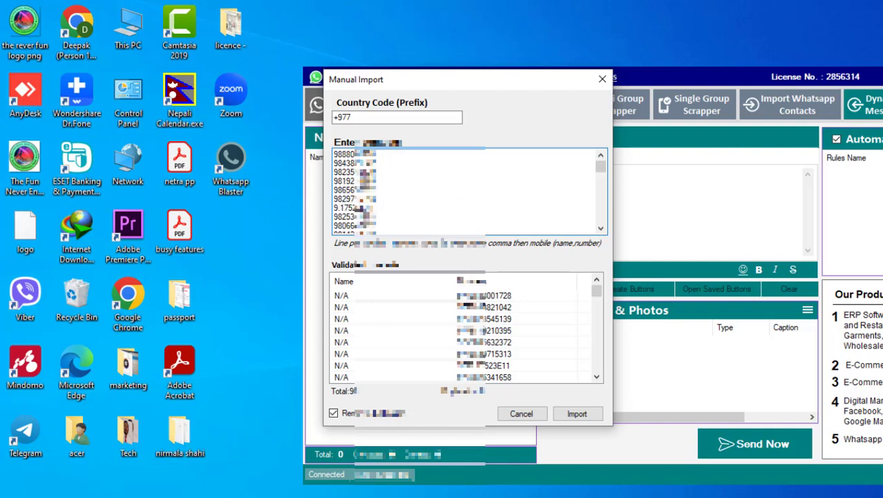
{"action": "left_click_drag", "start_coordinate": [378, 208], "coordinate": [335, 208]}
{"action": "key", "text": "Delete"}
{"action": "scroll", "coordinate": [462, 192], "scroll_direction": "down", "scroll_amount": 10}
{"action": "scroll", "coordinate": [382, 190], "scroll_direction": "down", "scroll_amount": 2}
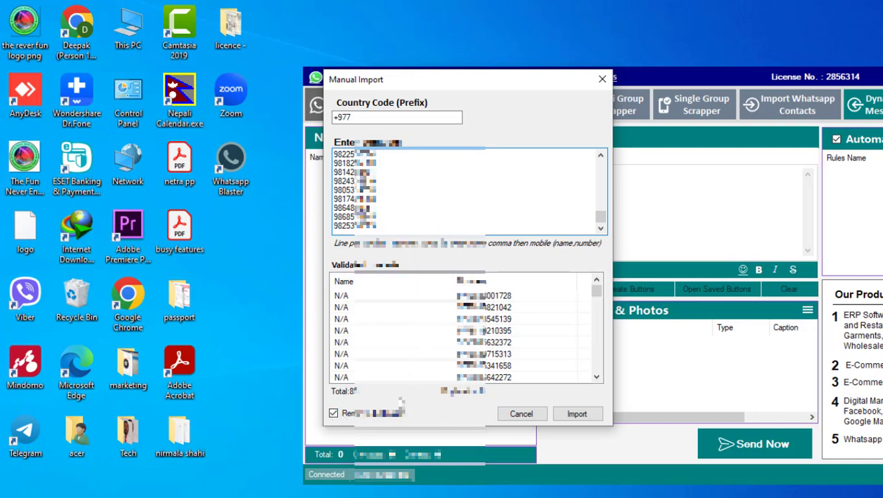
{"action": "left_click", "coordinate": [578, 414]}
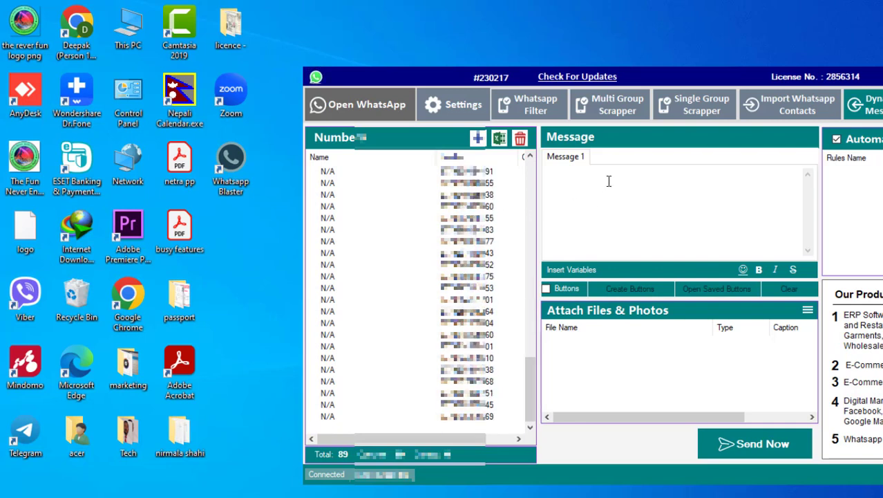
Write the greeting "Hi Good Morning!" in Message 1 and format it as bold
{"action": "left_click_drag", "start_coordinate": [636, 80], "coordinate": [478, 66]}
{"action": "left_click", "coordinate": [452, 179]}
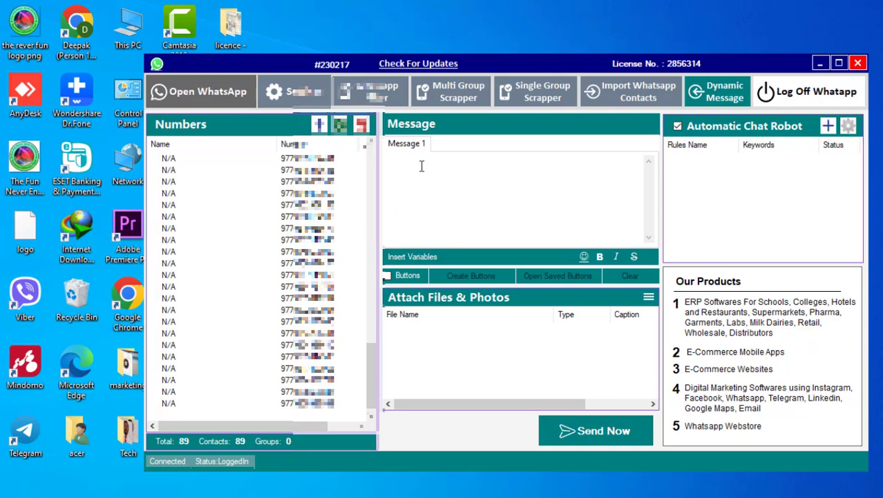
{"action": "type", "text": "i Good Morning!"}
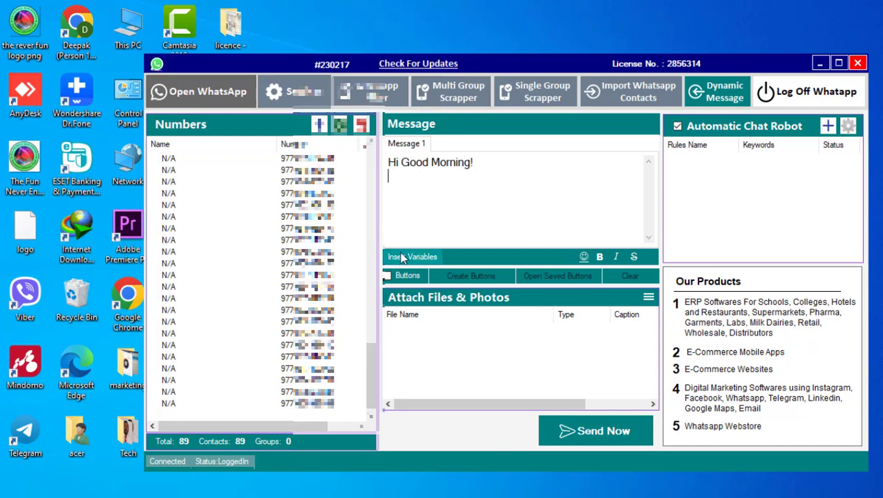
{"action": "key", "text": "Return"}
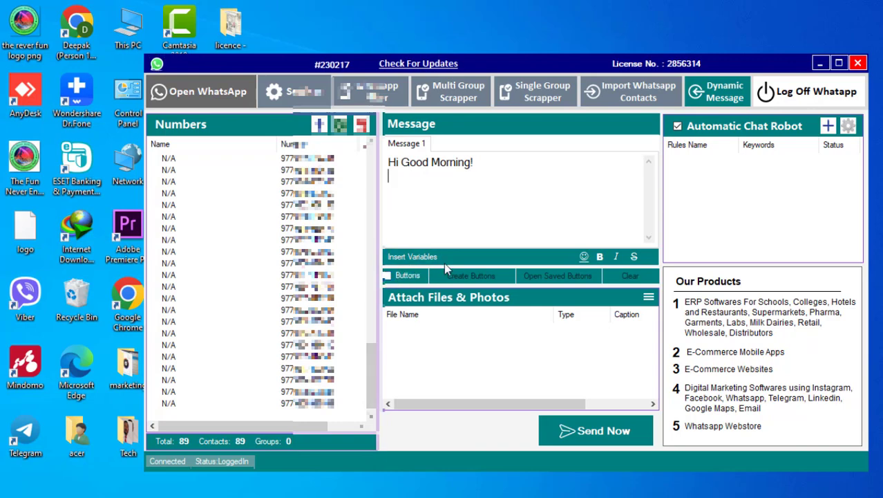
{"action": "left_click_drag", "start_coordinate": [525, 166], "coordinate": [379, 176]}
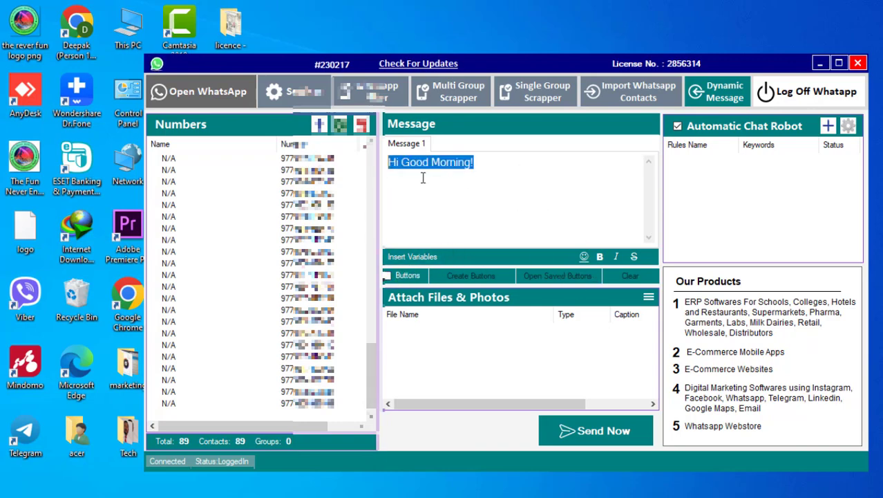
{"action": "left_click", "coordinate": [599, 256]}
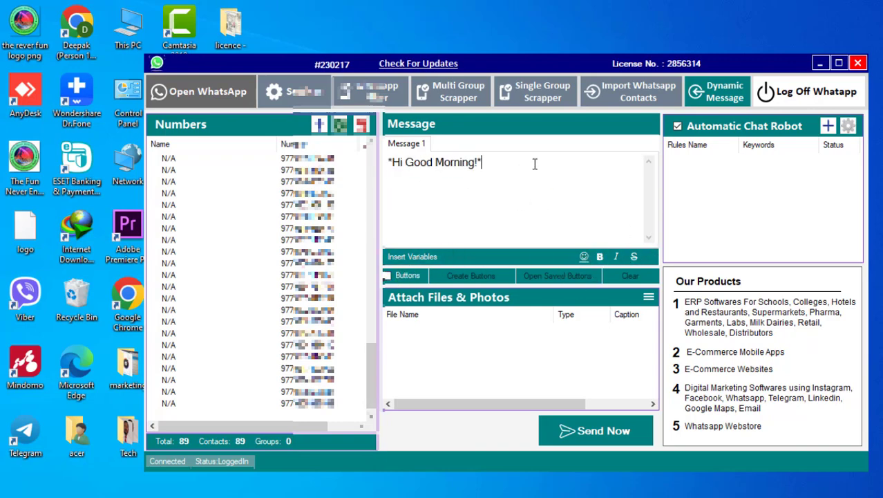
Enable message buttons and create a URL button with the text "Download Link Here"
{"action": "left_click", "coordinate": [387, 276]}
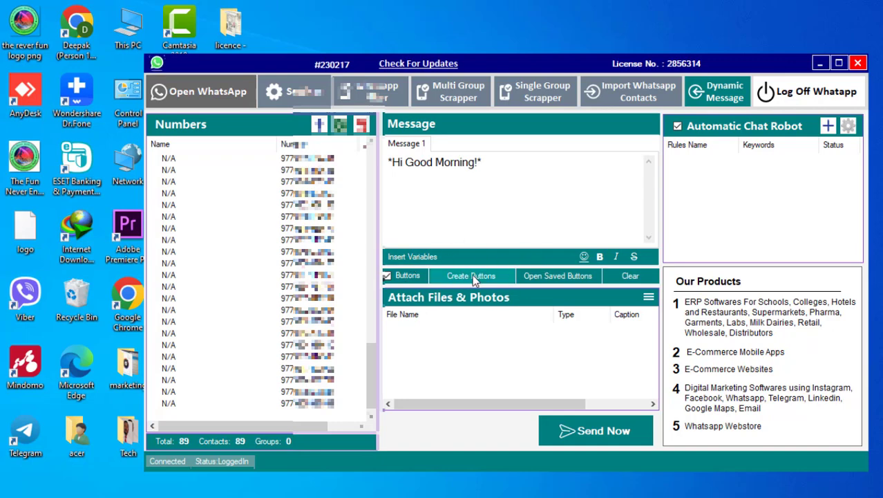
{"action": "left_click", "coordinate": [472, 274]}
{"action": "left_click", "coordinate": [342, 319]}
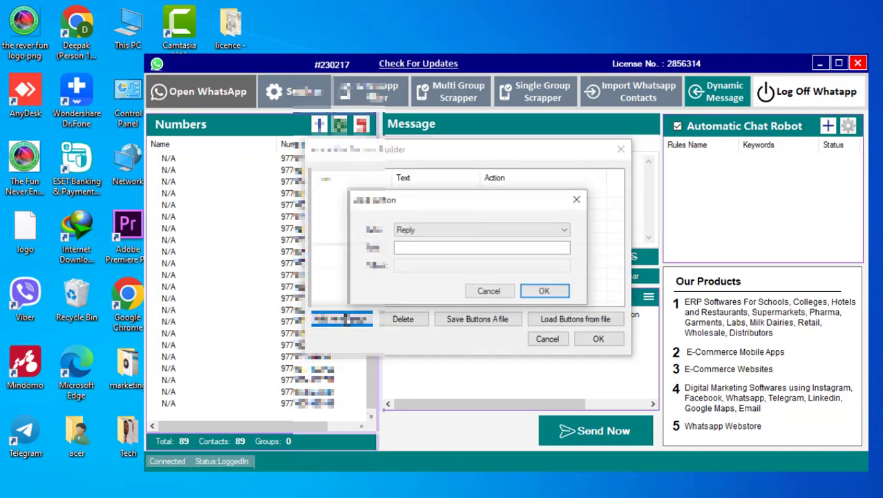
{"action": "left_click", "coordinate": [453, 230]}
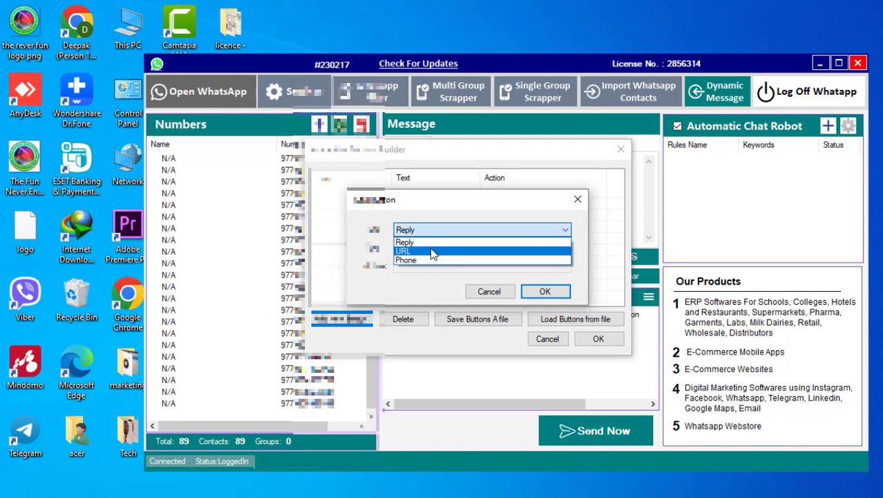
{"action": "left_click", "coordinate": [433, 252]}
{"action": "left_click", "coordinate": [437, 248]}
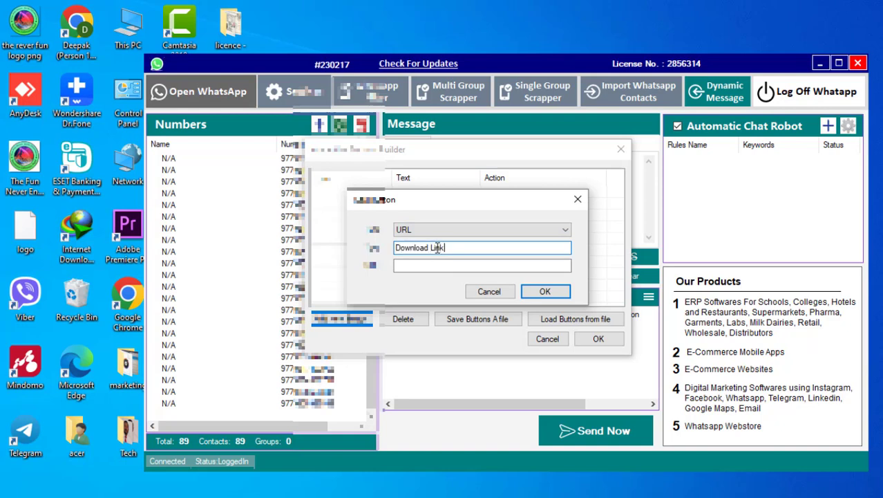
{"action": "key", "text": "Tab"}
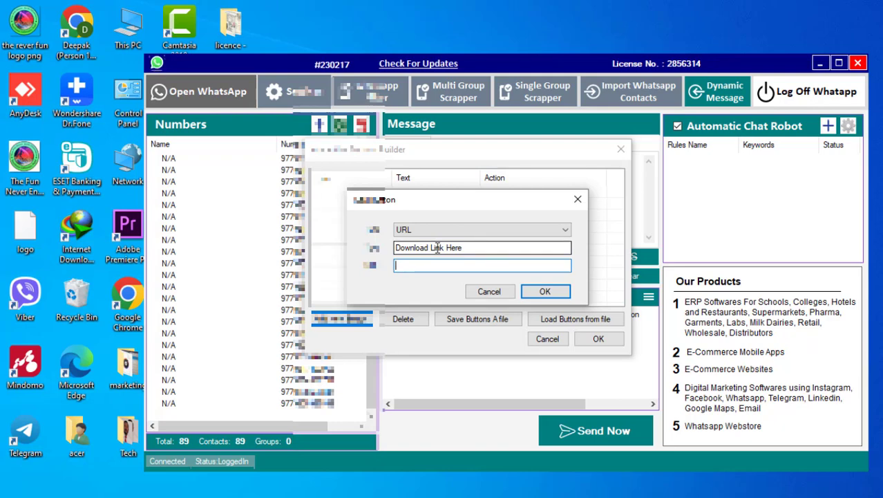
Switch to Chrome, open ici.com.np/whatsappblaster in a new tab, copy its address and return to Whatsapp Blaster
{"action": "key", "text": "alt+Tab"}
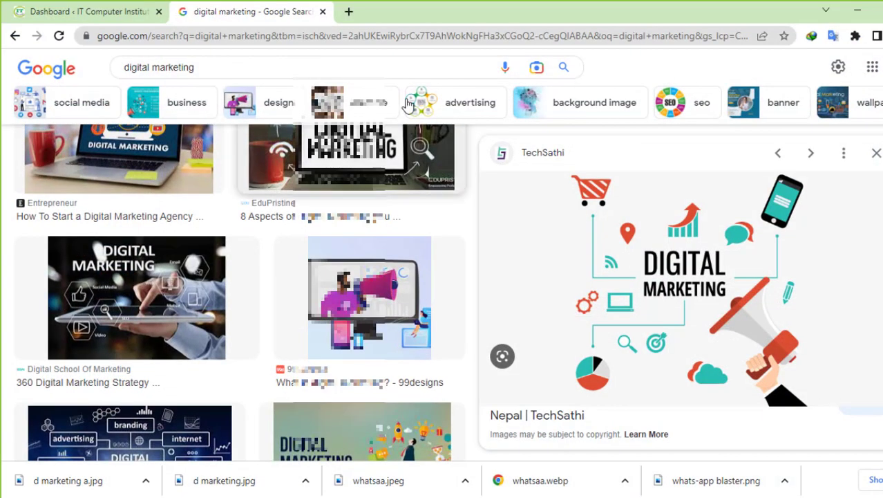
{"action": "left_click", "coordinate": [144, 10]}
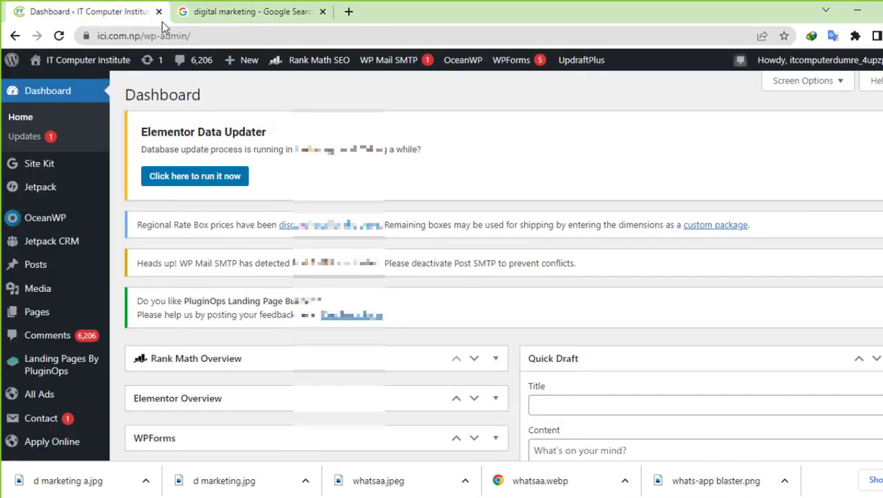
{"action": "left_click", "coordinate": [348, 11]}
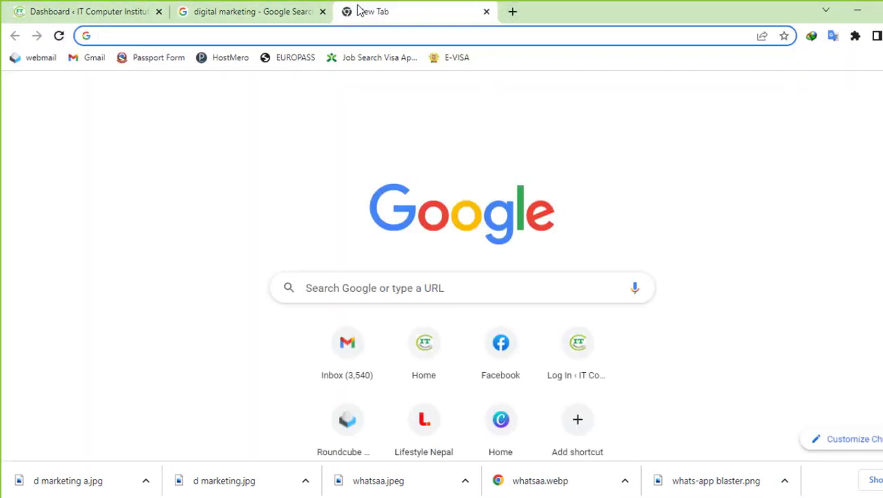
{"action": "type", "text": "ici.com.np/"}
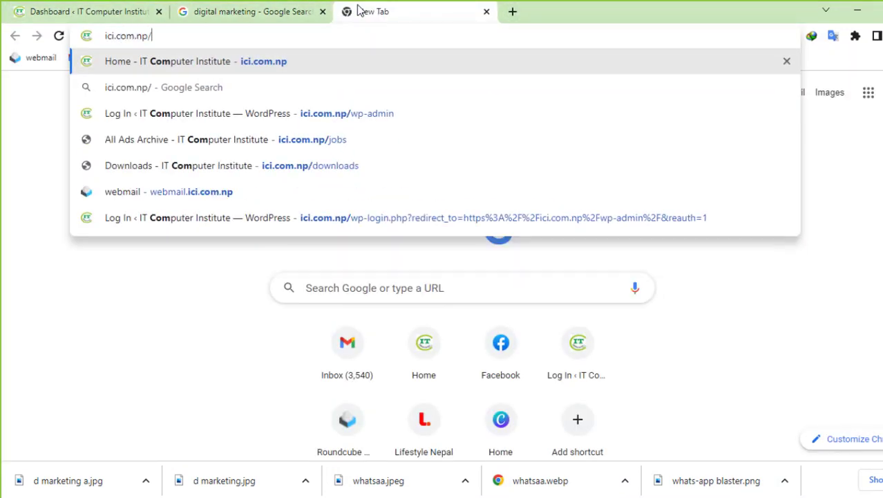
{"action": "type", "text": "whatsappblaster"}
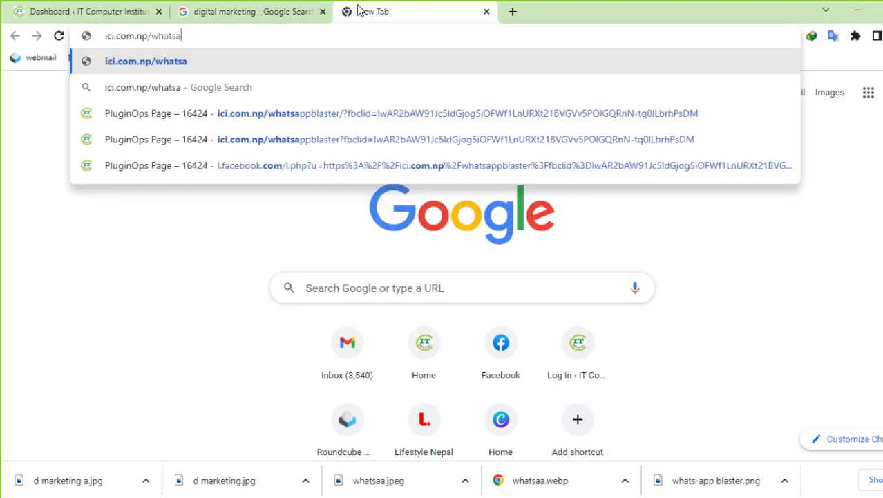
{"action": "key", "text": "Return"}
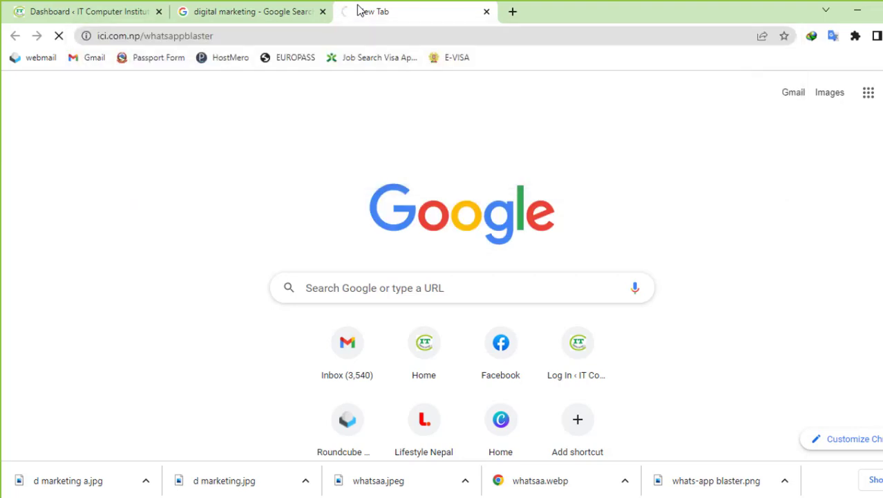
{"action": "left_click", "coordinate": [339, 35]}
{"action": "key", "text": "ctrl+c"}
{"action": "left_click", "coordinate": [857, 8]}
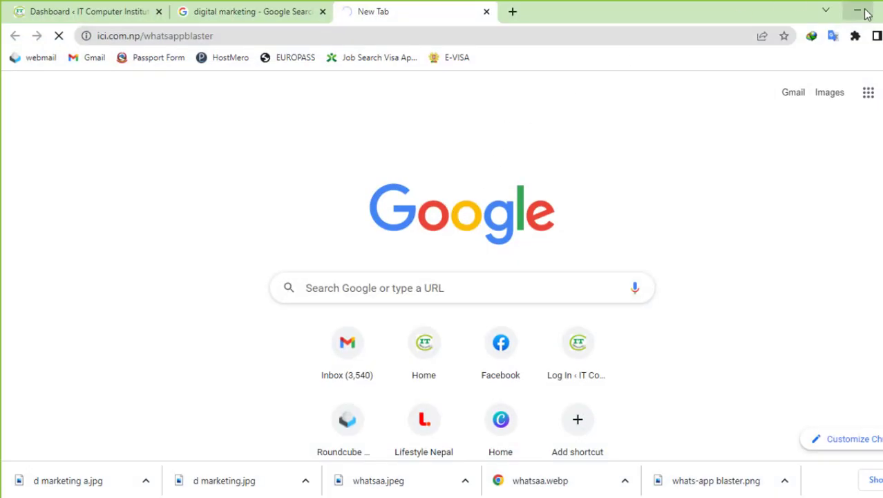
{"action": "left_click", "coordinate": [858, 8]}
{"action": "key", "text": "ctrl+v"}
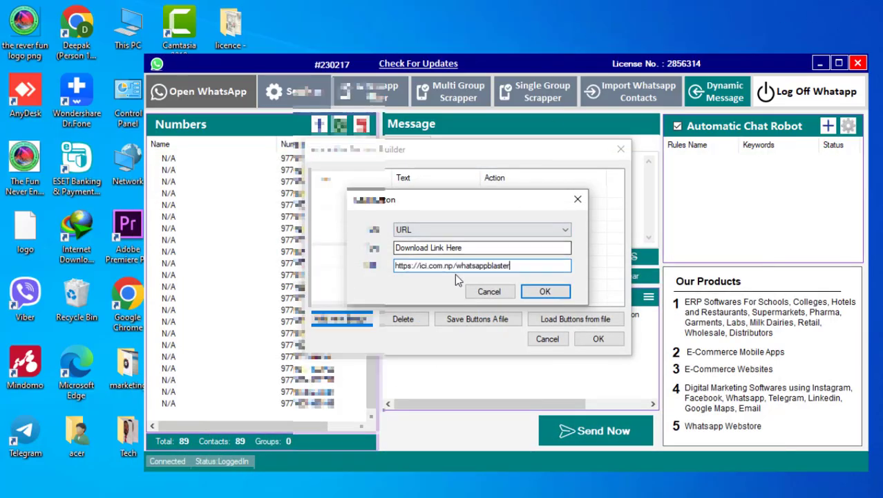
{"action": "left_click", "coordinate": [545, 291]}
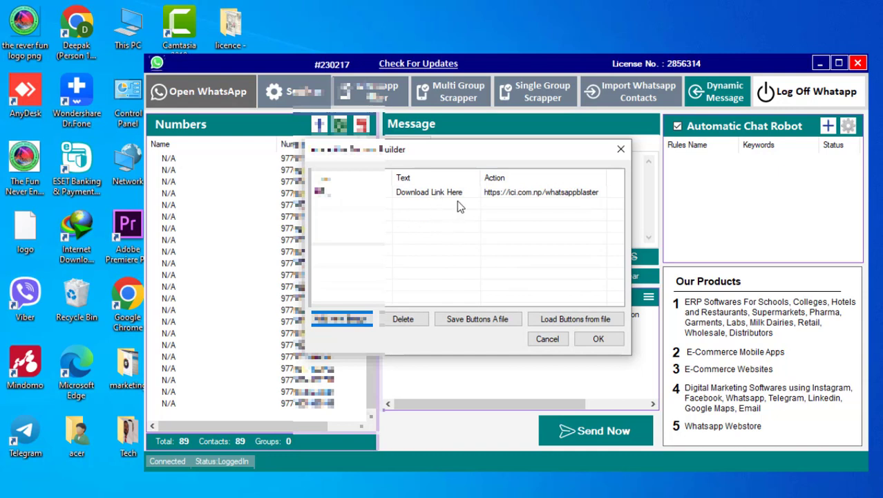
{"action": "left_click", "coordinate": [397, 194]}
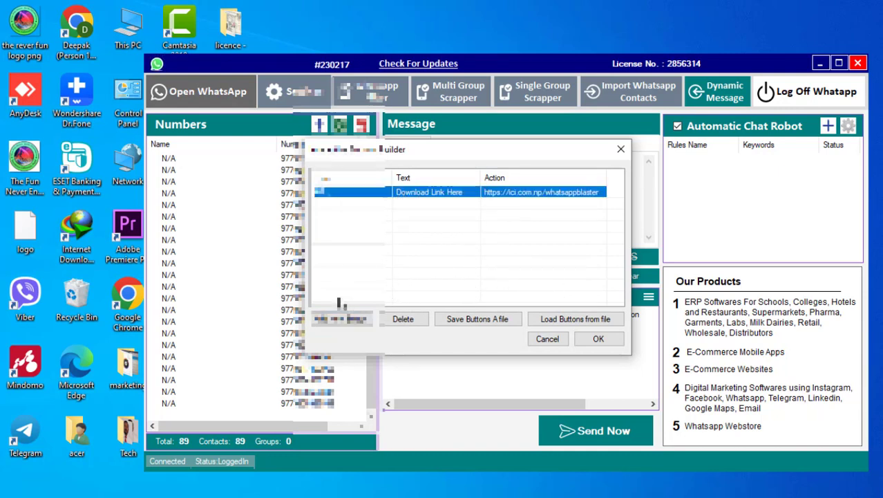
{"action": "left_click", "coordinate": [351, 247]}
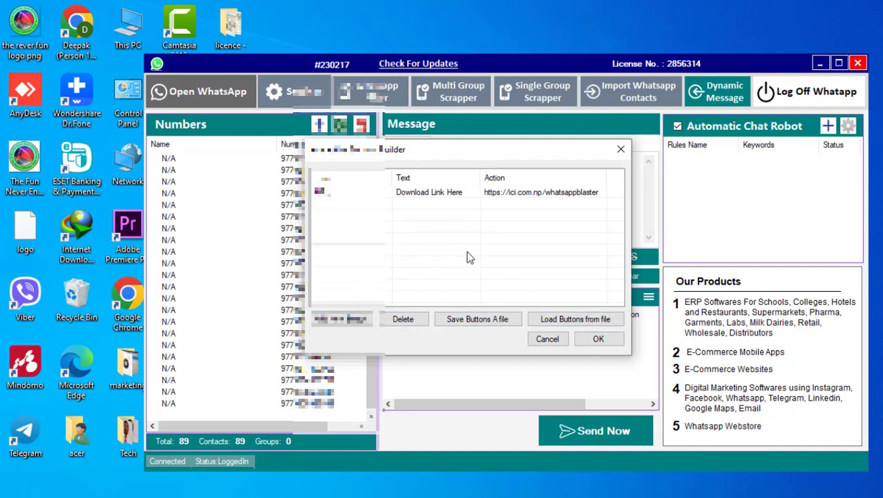
{"action": "left_click", "coordinate": [342, 319]}
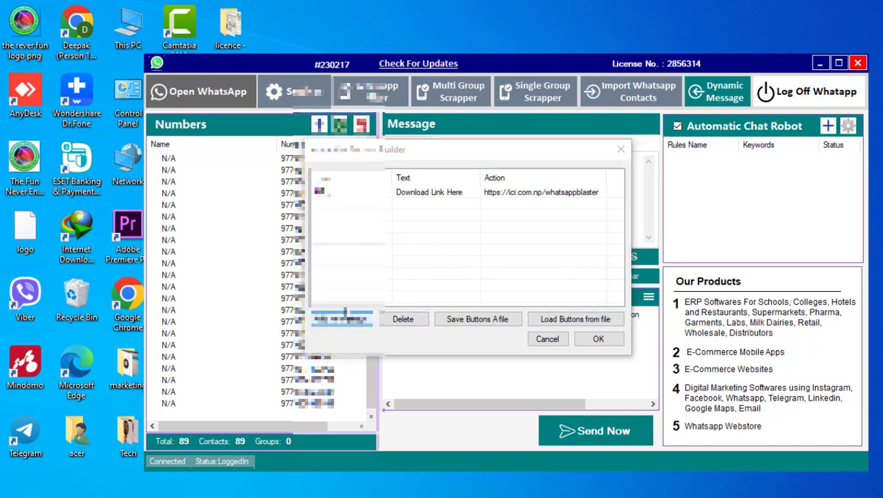
{"action": "left_click", "coordinate": [452, 230]}
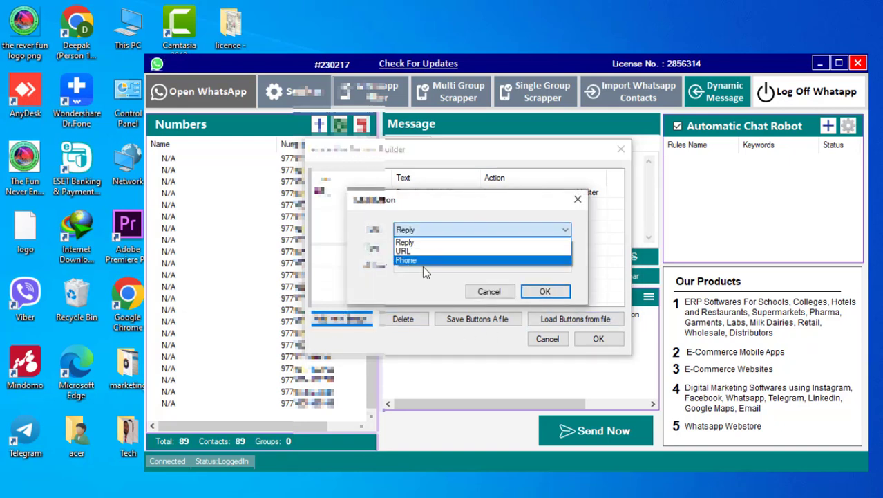
{"action": "left_click", "coordinate": [428, 260]}
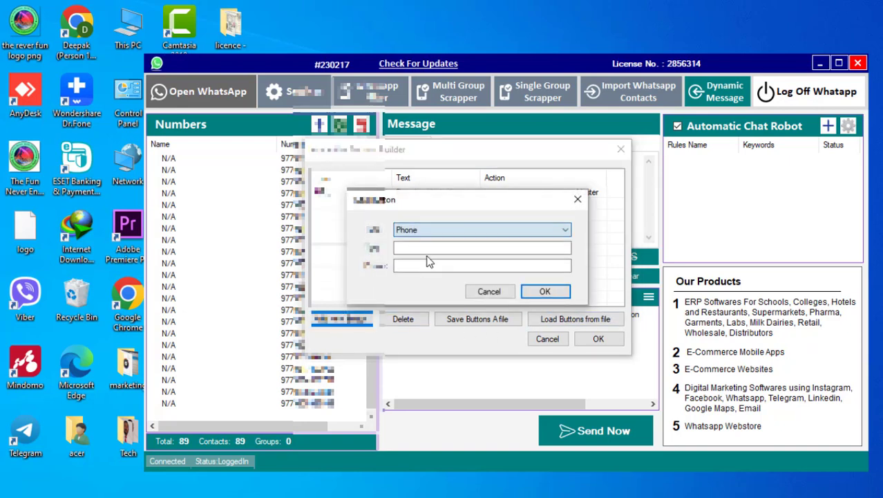
{"action": "left_click", "coordinate": [489, 292]}
{"action": "left_click", "coordinate": [621, 148]}
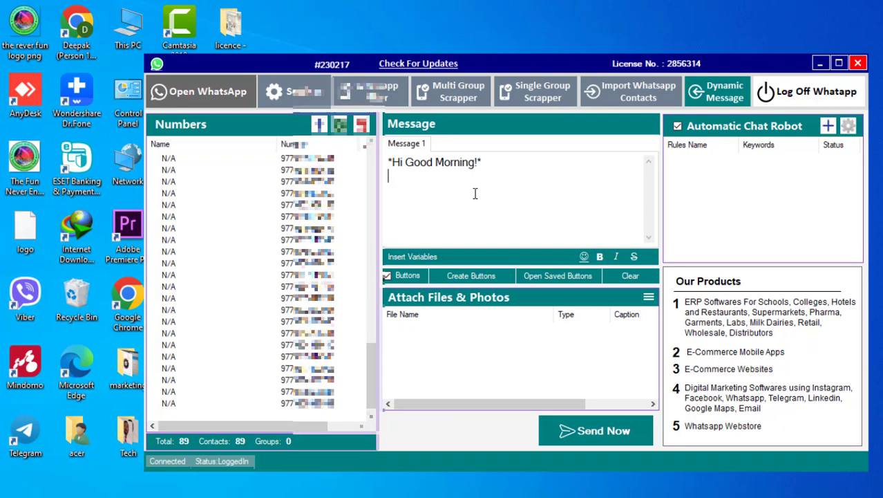
Add the line "WhatsApp Digital Marketing को प्रयोग गरी व्यापार बढाउनुहोस् ।" below the greeting, leaving a blank line between
{"action": "type", "text": "WhatsApp Digital Marke"}
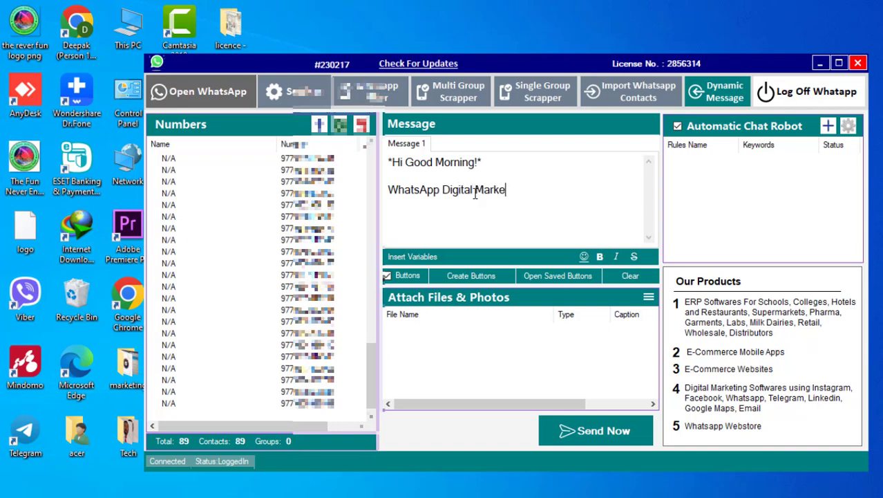
{"action": "type", "text": "ting को"}
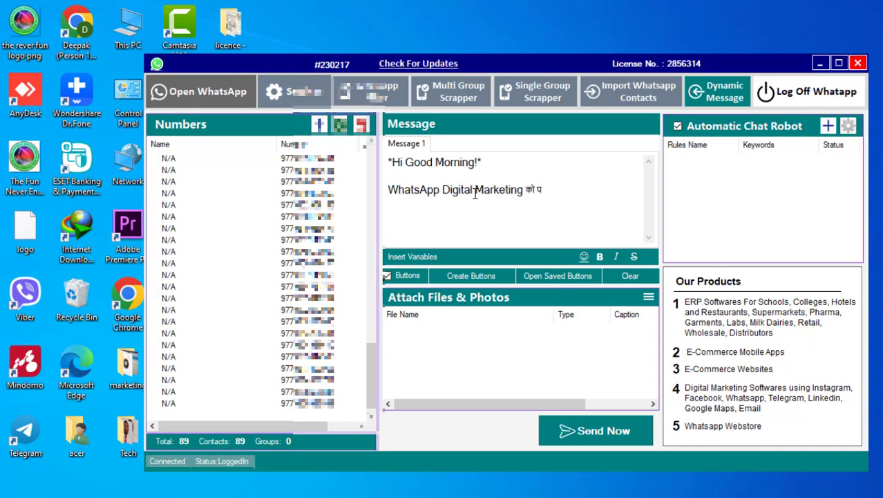
{"action": "type", "text": " प्रयोग ग"}
{"action": "type", "text": "री व्यापार प"}
{"action": "type", "text": "ठा"}
{"action": "key", "text": "BackSpace"}
{"action": "key", "text": "BackSpace"}
{"action": "type", "text": "बढाउनुहोस् । नि"}
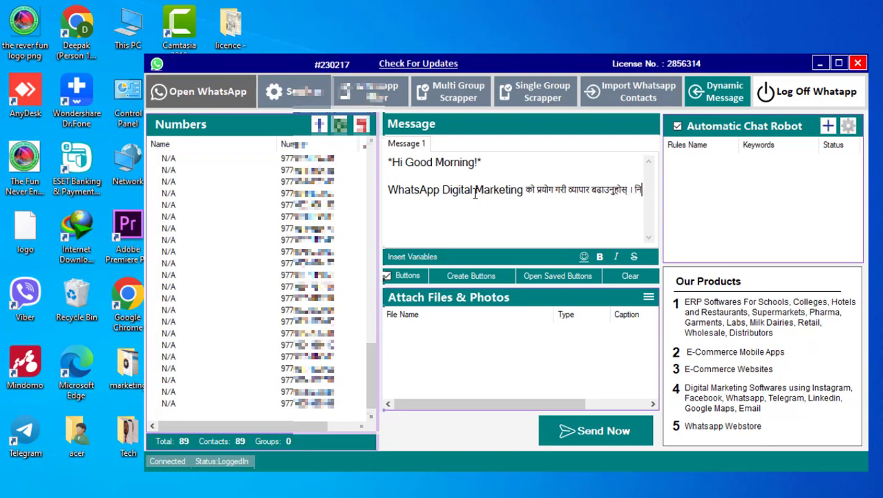
Start the next message line with "निःशुल्क एकै पटकमा लाखौं"
{"action": "key", "text": "Return"}
{"action": "type", "text": "निःशुल्क एकै पटकमा ला"}
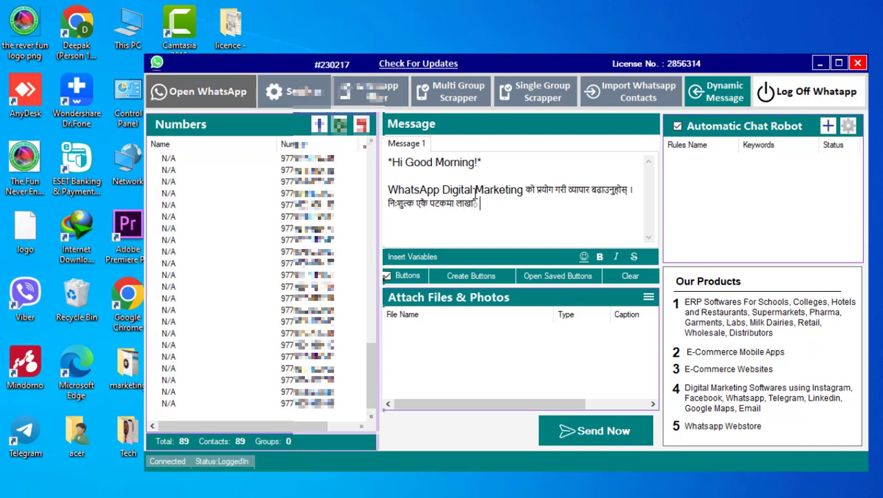
{"action": "type", "text": "खौं Produc"}
{"action": "key", "text": "BackSpace"}
{"action": "key", "text": "BackSpace"}
{"action": "key", "text": "BackSpace"}
{"action": "key", "text": "BackSpace"}
{"action": "key", "text": "BackSpace"}
{"action": "key", "text": "BackSpace"}
{"action": "key", "text": "BackSpace"}
{"action": "key", "text": "super+space"}
Complete the line with "ग्राहकसामु सामान वा सर्भिस को मार्केटिंग गर्नुहोस् ।"
{"action": "type", "text": "प्राहक, साथ"}
{"action": "key", "text": "BackSpace"}
{"action": "key", "text": "BackSpace"}
{"action": "key", "text": "BackSpace"}
{"action": "key", "text": "BackSpace"}
{"action": "type", "text": "सम्म"}
{"action": "type", "text": " मा"}
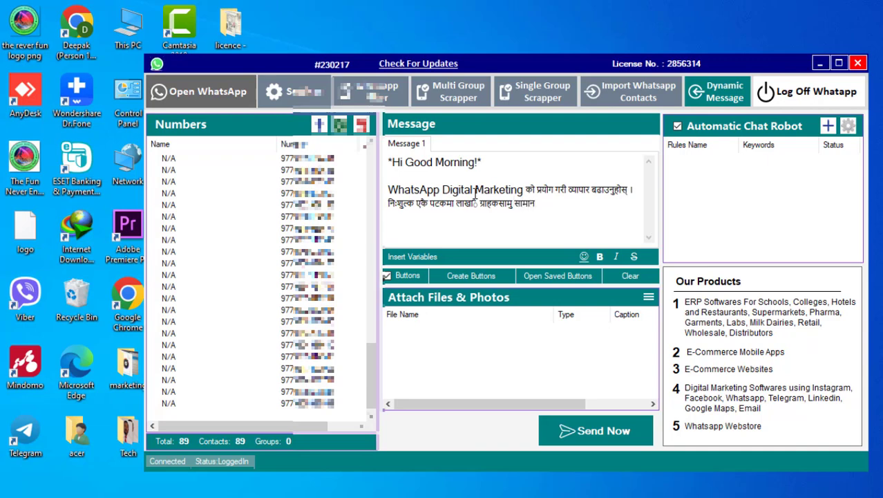
{"action": "type", "text": "मान वा सर्भि"}
{"action": "type", "text": "स ब"}
{"action": "key", "text": "BackSpace"}
{"action": "key", "text": "BackSpace"}
{"action": "type", "text": "को मार्केटिंग गर्नुहोस् ।"}
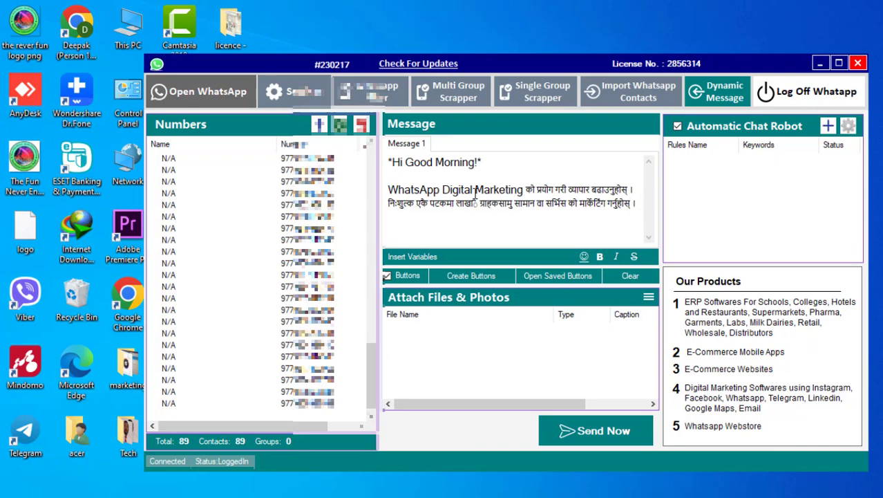
Add a third message line reading "निःशुलक डाउनलोड गर्न तलको लिंकमा Click गर्नुहोस् ।"
{"action": "key", "text": "Return"}
{"action": "type", "text": "निःशुल्क डाउनलो"}
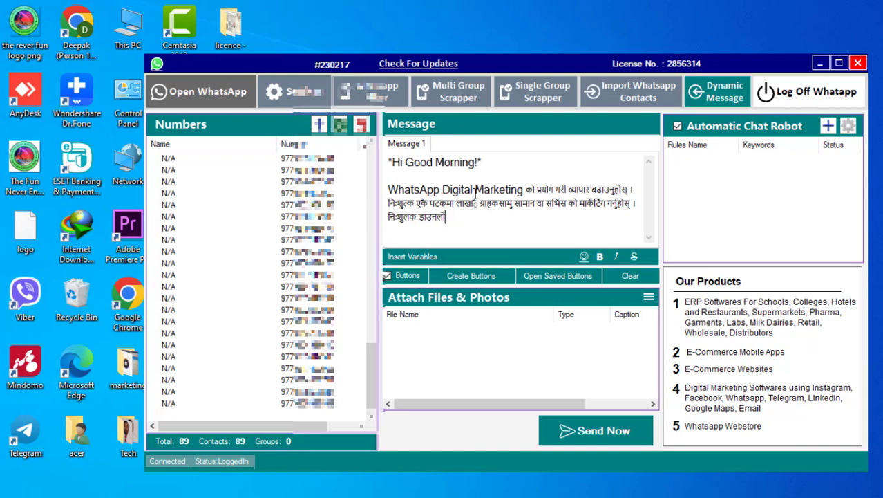
{"action": "type", "text": "ड गर्न तलक"}
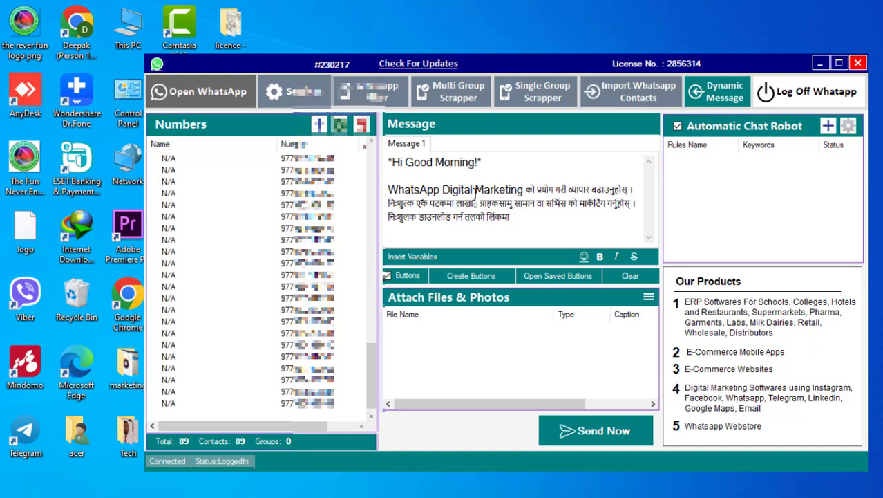
{"action": "type", "text": "ो लिंकमा Click गर्नुहोस् ।"}
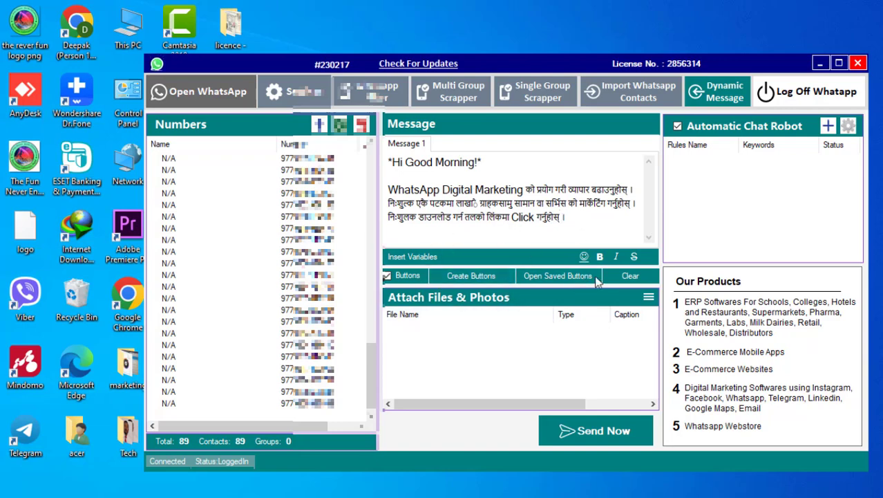
Attach the photo whatsapp-blaster--.jpg from the Blaster folder on Local Disk (G:) to the message
{"action": "left_click", "coordinate": [648, 296]}
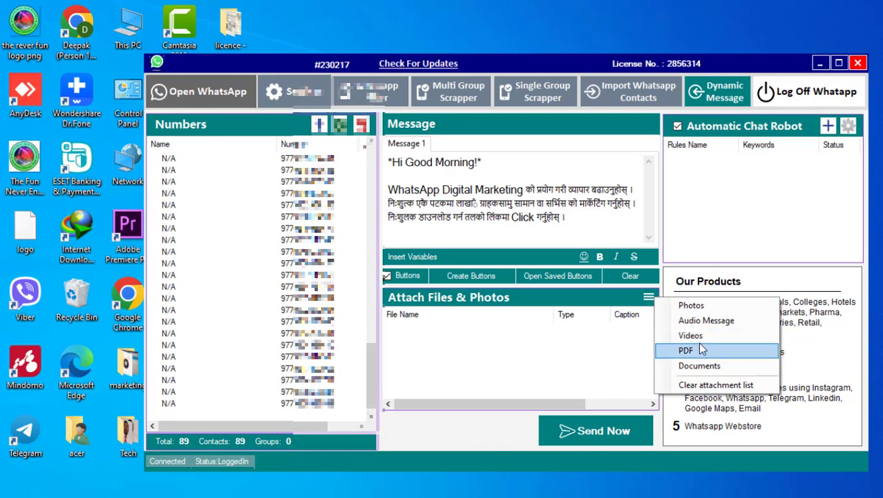
{"action": "left_click", "coordinate": [690, 305]}
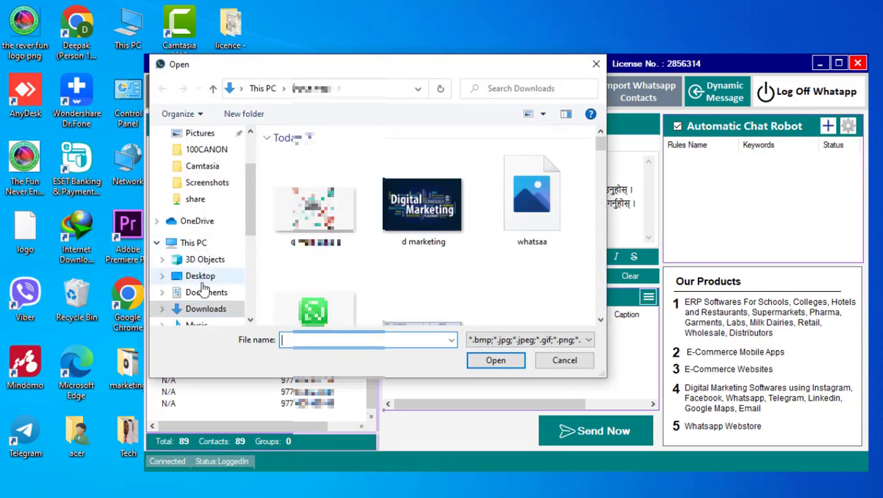
{"action": "scroll", "coordinate": [209, 293], "scroll_direction": "down", "scroll_amount": 4}
{"action": "scroll", "coordinate": [209, 292], "scroll_direction": "down", "scroll_amount": 3}
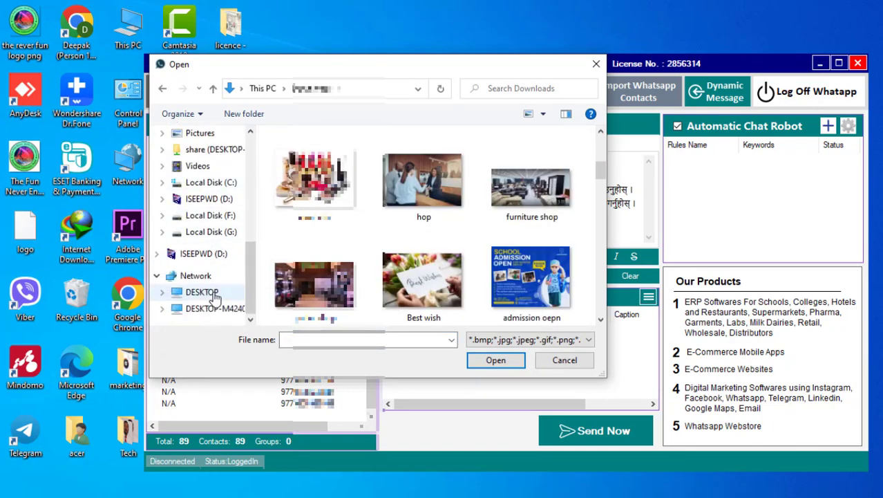
{"action": "left_click", "coordinate": [210, 233]}
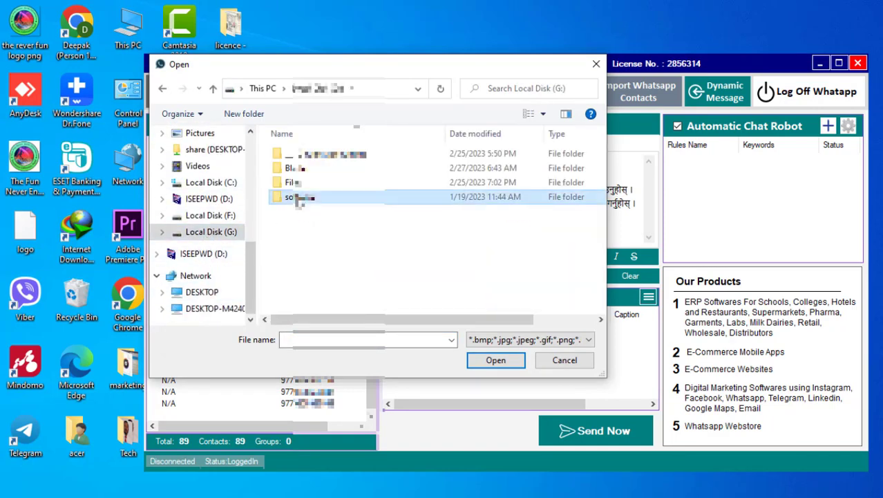
{"action": "double_click", "coordinate": [295, 173]}
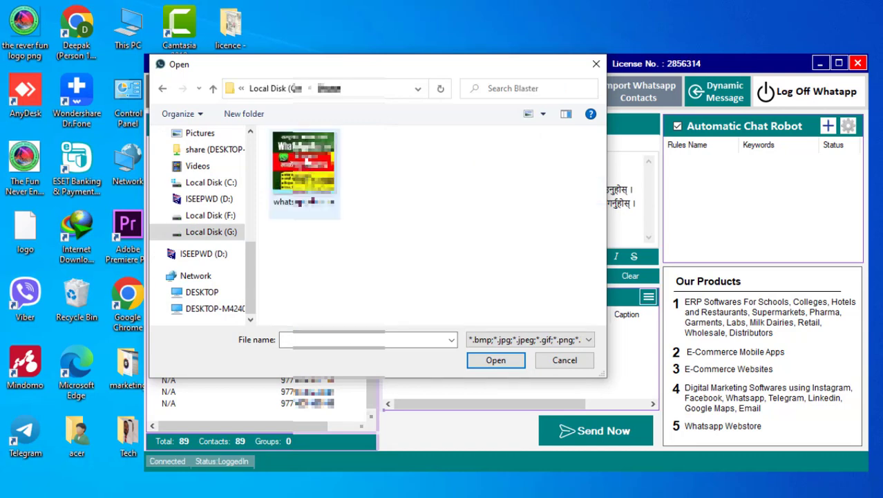
{"action": "double_click", "coordinate": [305, 161]}
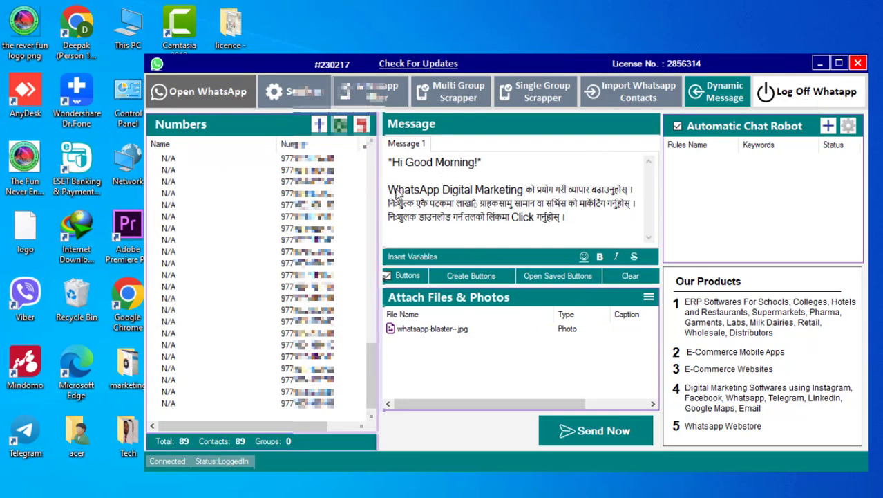
Make the word "Click" in the last message line bold
{"action": "left_click_drag", "start_coordinate": [535, 217], "coordinate": [512, 217]}
{"action": "left_click", "coordinate": [599, 256]}
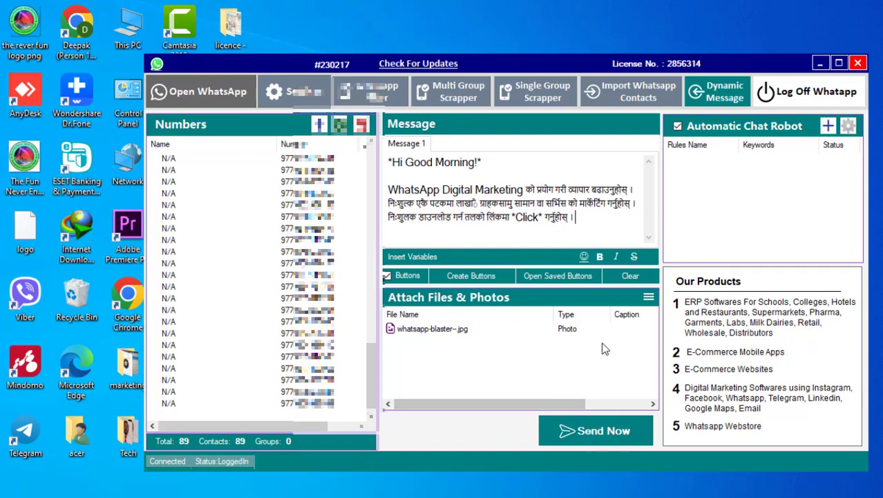
Look through the numbers list from start to end and view the blank rule form of the automatic chat robot
{"action": "scroll", "coordinate": [298, 268], "scroll_direction": "up", "scroll_amount": 6}
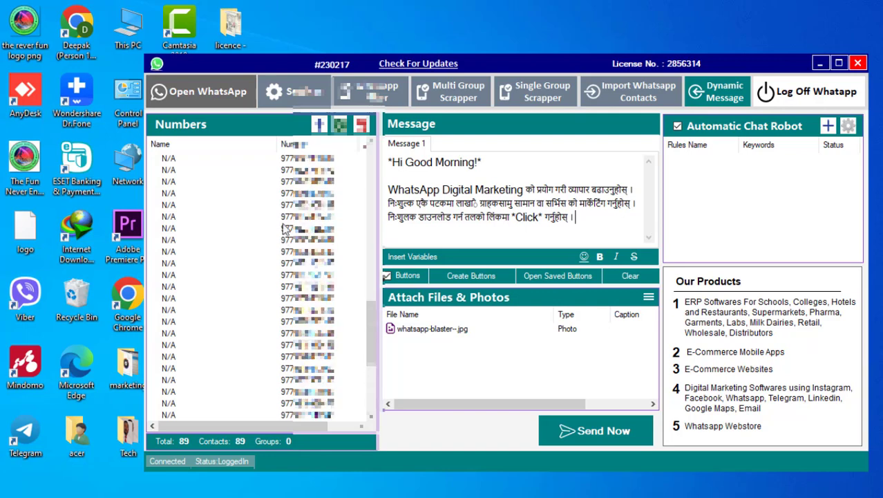
{"action": "scroll", "coordinate": [326, 232], "scroll_direction": "up", "scroll_amount": 3}
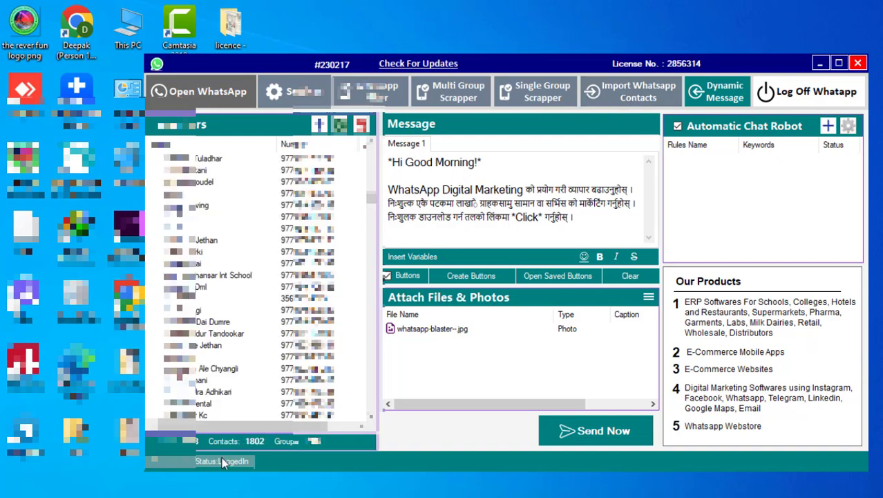
{"action": "scroll", "coordinate": [252, 385], "scroll_direction": "down", "scroll_amount": 10}
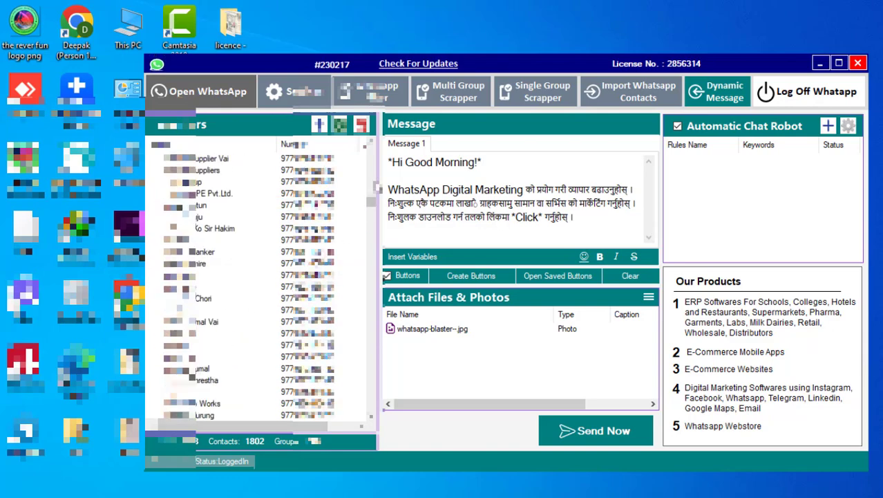
{"action": "scroll", "coordinate": [368, 204], "scroll_direction": "down", "scroll_amount": 5}
{"action": "scroll", "coordinate": [370, 214], "scroll_direction": "down", "scroll_amount": 5}
{"action": "left_click_drag", "start_coordinate": [374, 224], "coordinate": [377, 415]}
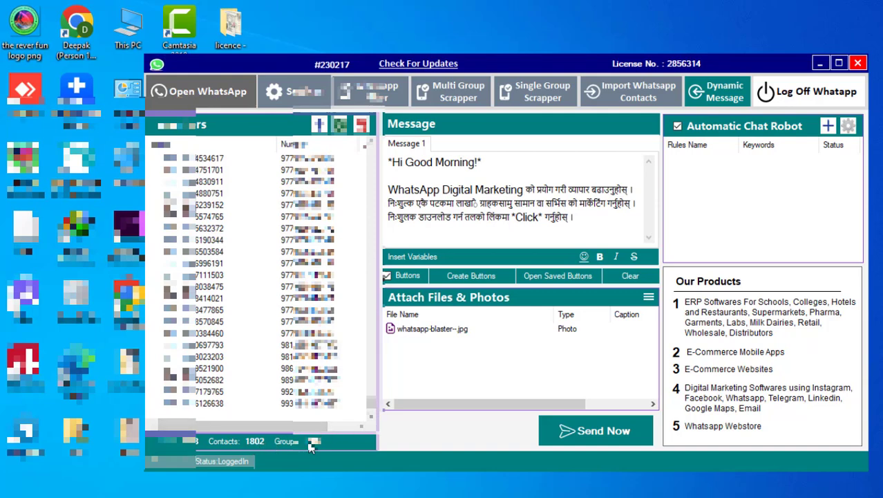
{"action": "left_click_drag", "start_coordinate": [369, 410], "coordinate": [366, 144]}
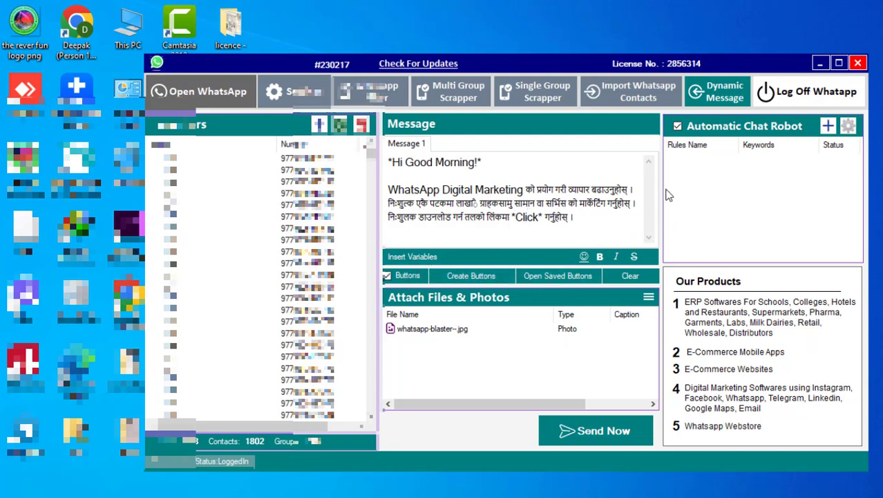
{"action": "left_click", "coordinate": [828, 126]}
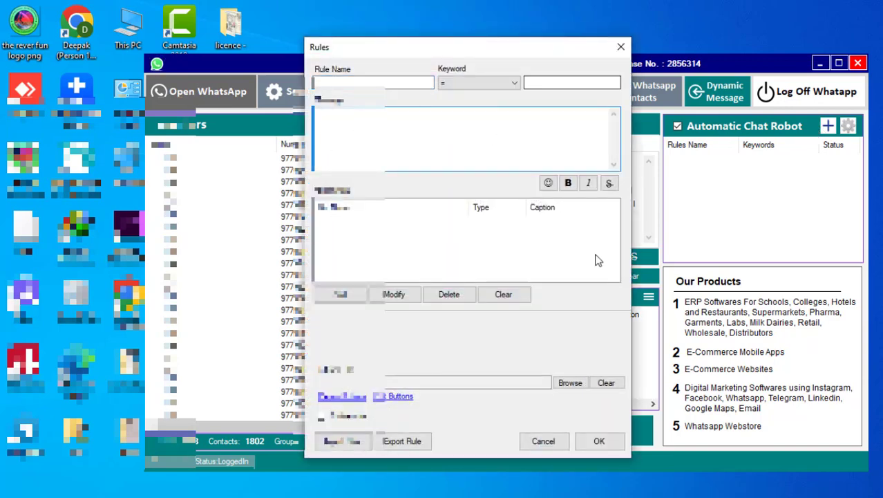
{"action": "left_click", "coordinate": [621, 46]}
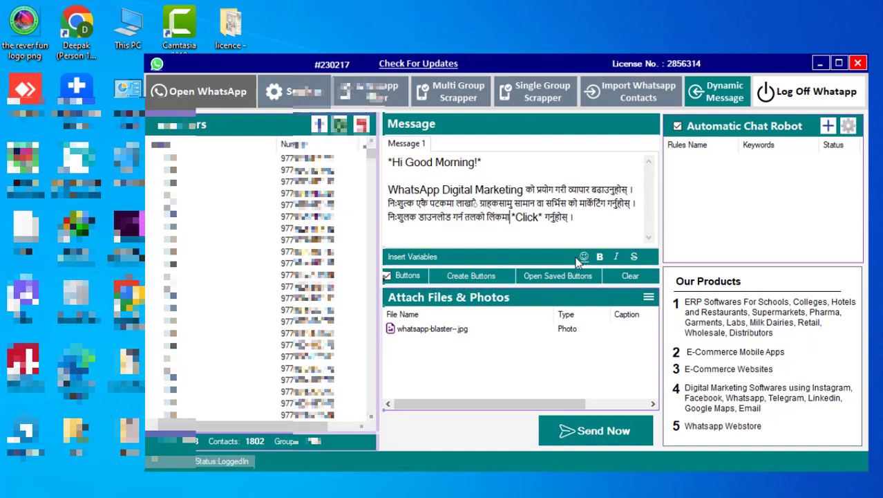
Start another message button and set its type to Phone
{"action": "left_click", "coordinate": [477, 276]}
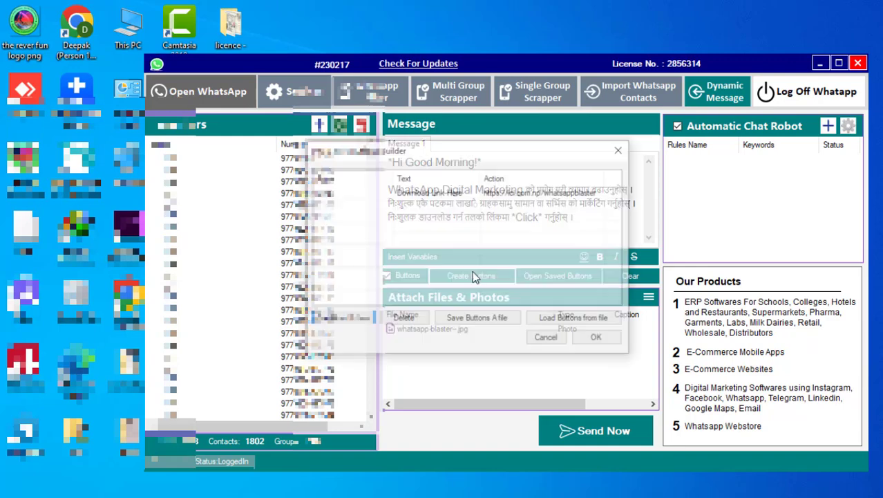
{"action": "left_click", "coordinate": [349, 319]}
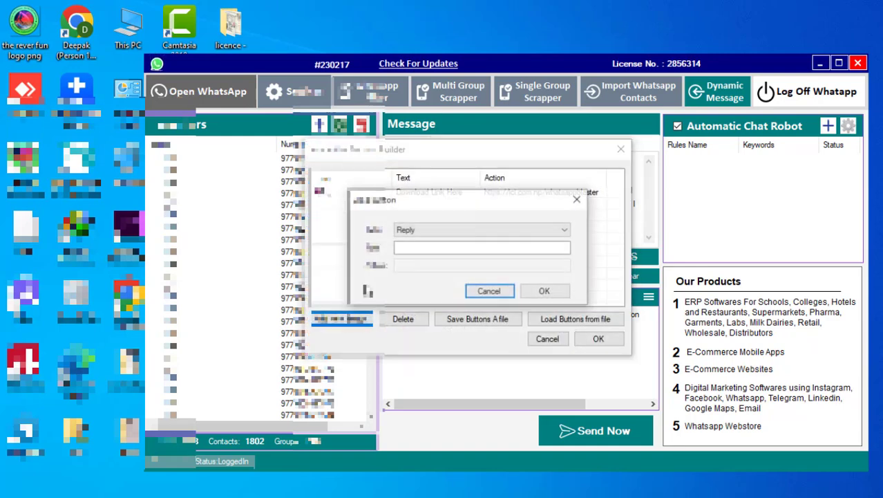
{"action": "left_click", "coordinate": [418, 232]}
{"action": "left_click", "coordinate": [417, 235]}
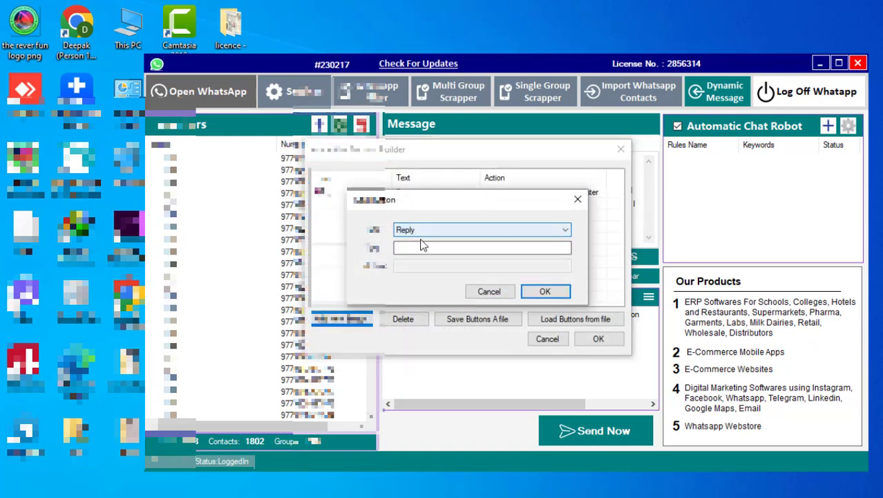
{"action": "left_click", "coordinate": [418, 232]}
{"action": "left_click", "coordinate": [422, 260]}
Label the button "Phone", enter the contact phone number with the +977 country code, and save the button list
{"action": "left_click", "coordinate": [418, 247]}
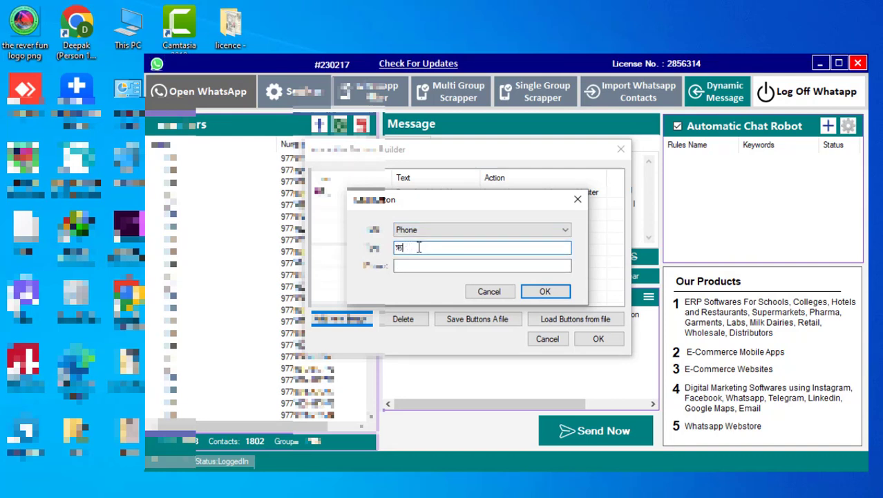
{"action": "key", "text": "Tab"}
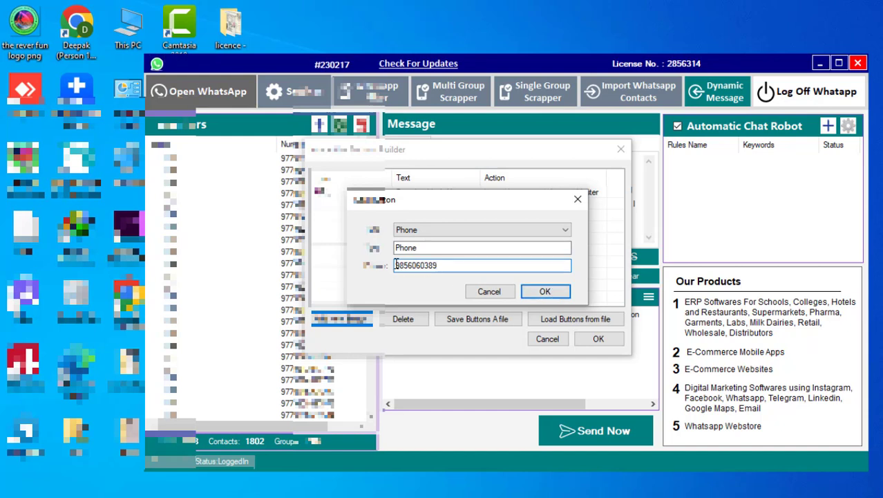
{"action": "type", "text": "+9"}
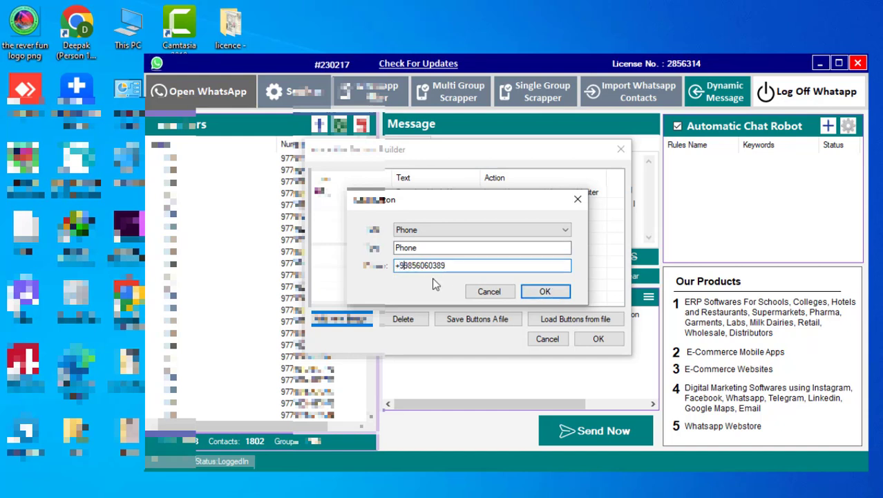
{"action": "type", "text": "77"}
{"action": "left_click", "coordinate": [536, 290]}
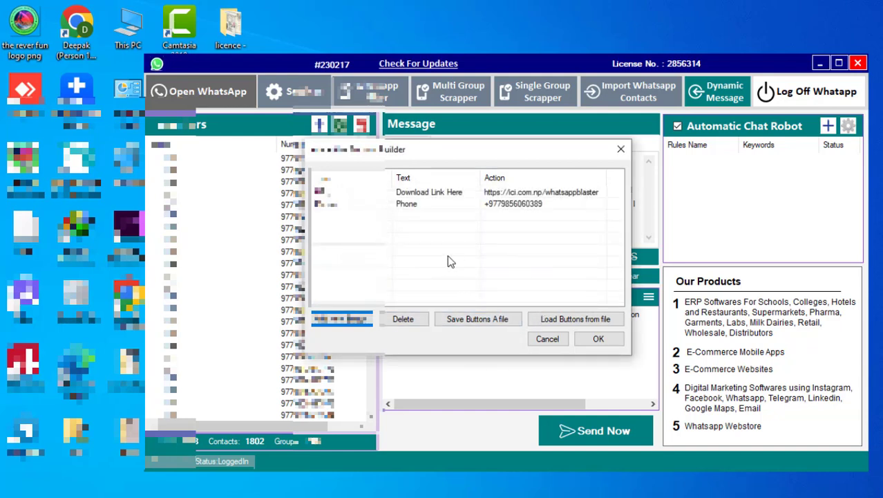
{"action": "left_click", "coordinate": [538, 194]}
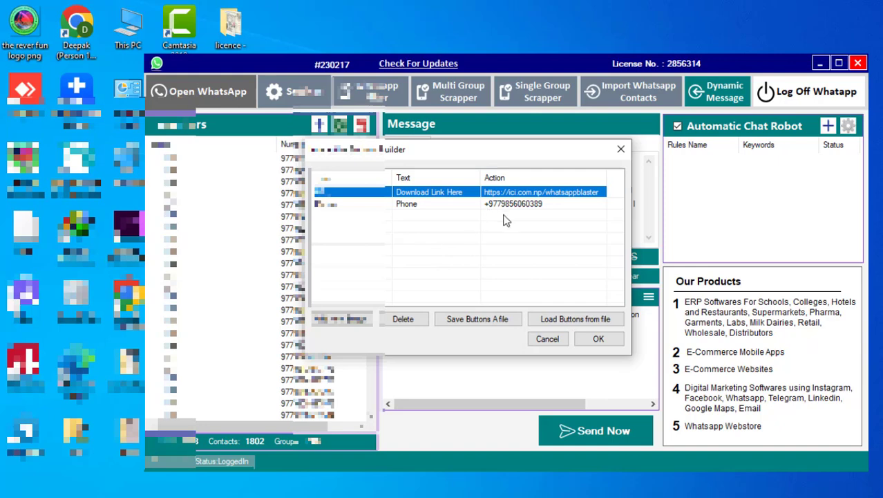
{"action": "left_click", "coordinate": [598, 338]}
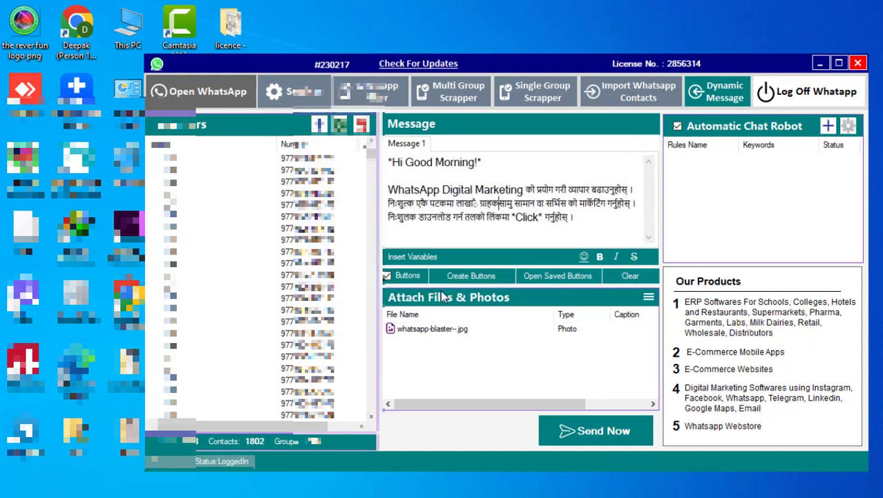
Delete two contacts whose numbers lack the 977 country code near the end of the numbers list
{"action": "left_click_drag", "start_coordinate": [372, 161], "coordinate": [379, 430]}
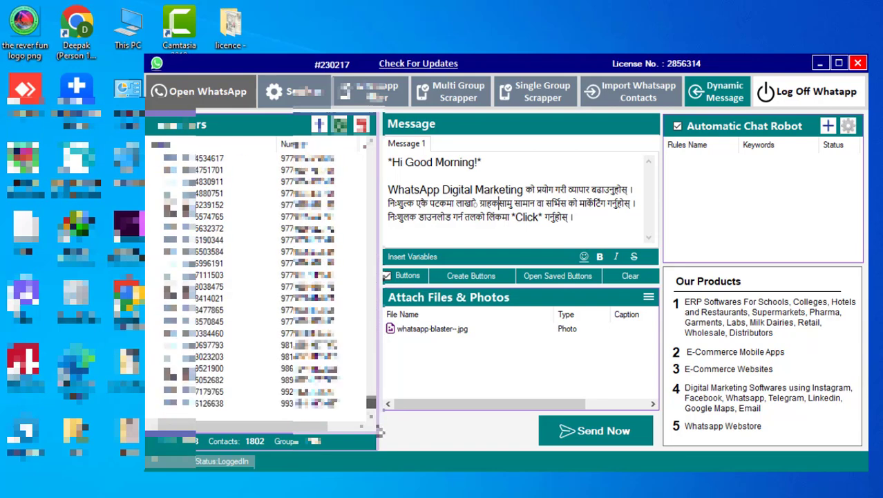
{"action": "left_click", "coordinate": [326, 345]}
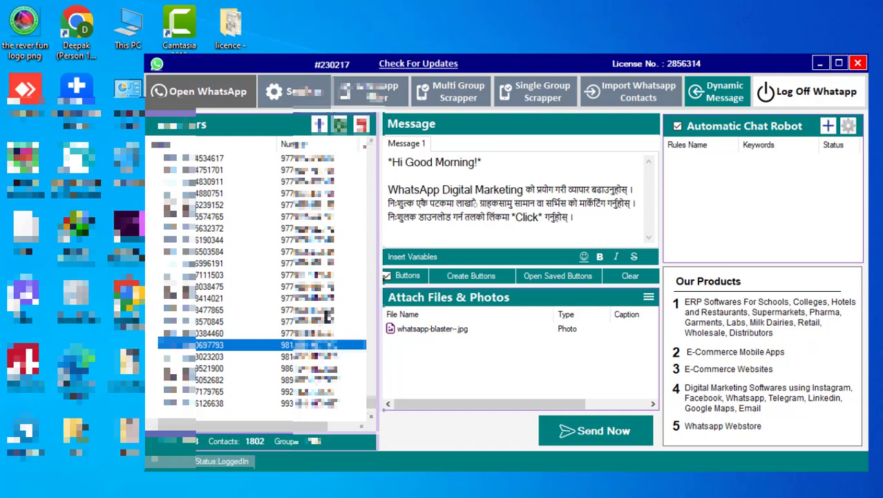
{"action": "key", "text": "Delete"}
{"action": "left_click", "coordinate": [335, 391]}
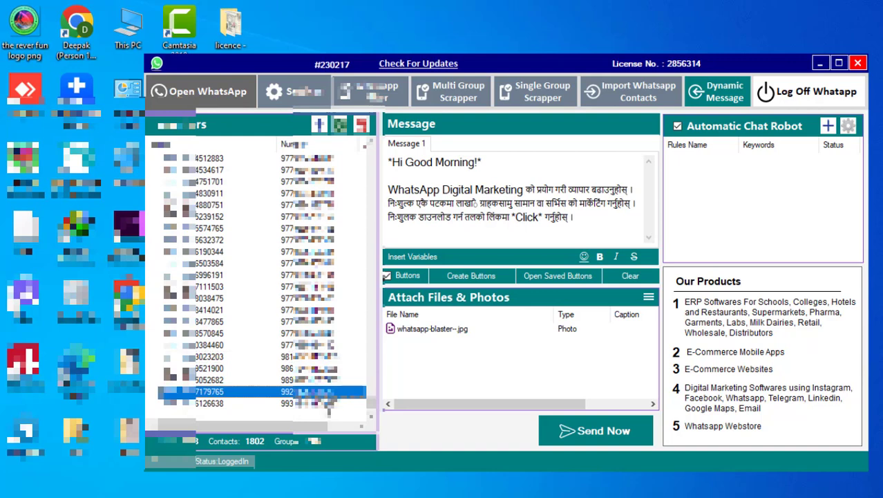
{"action": "scroll", "coordinate": [327, 408], "scroll_direction": "up", "scroll_amount": 1}
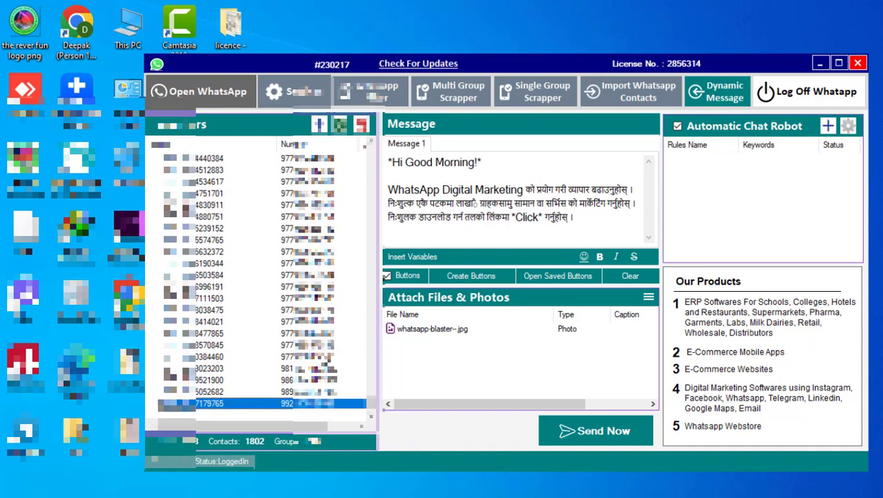
Look back up through the numbers list to examine the entries whose numbers do not start with 977
{"action": "scroll", "coordinate": [330, 290], "scroll_direction": "up", "scroll_amount": 1}
{"action": "scroll", "coordinate": [333, 292], "scroll_direction": "up", "scroll_amount": 5}
{"action": "scroll", "coordinate": [263, 275], "scroll_direction": "up", "scroll_amount": 10}
{"action": "scroll", "coordinate": [223, 365], "scroll_direction": "up", "scroll_amount": 10}
{"action": "scroll", "coordinate": [272, 253], "scroll_direction": "up", "scroll_amount": 10}
{"action": "scroll", "coordinate": [344, 274], "scroll_direction": "up", "scroll_amount": 5}
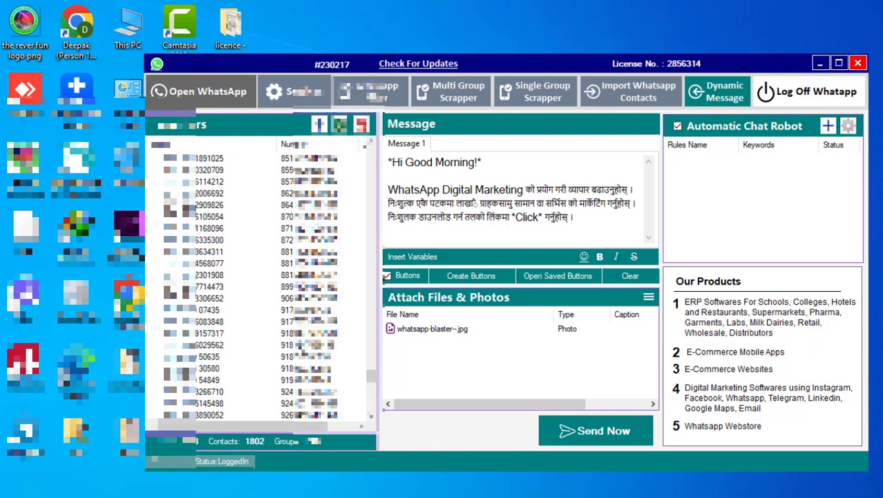
{"action": "scroll", "coordinate": [315, 322], "scroll_direction": "up", "scroll_amount": 1}
{"action": "scroll", "coordinate": [298, 309], "scroll_direction": "up", "scroll_amount": 14}
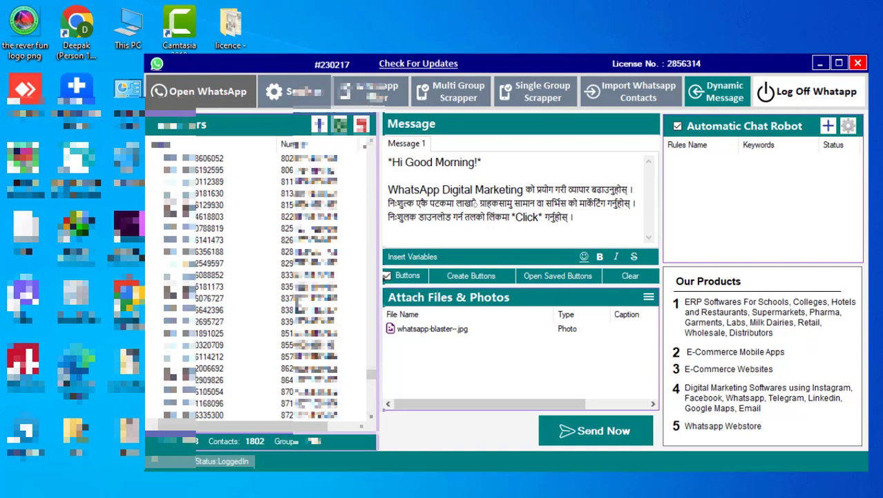
{"action": "scroll", "coordinate": [299, 309], "scroll_direction": "up", "scroll_amount": 4}
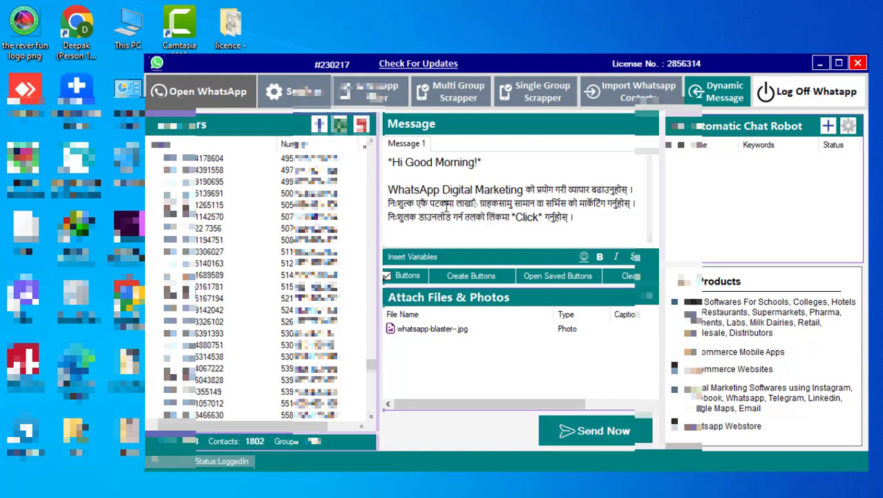
Start sending the finished message with its photo and buttons to the listed numbers
{"action": "left_click", "coordinate": [513, 221]}
{"action": "mouse_move", "coordinate": [449, 494]}
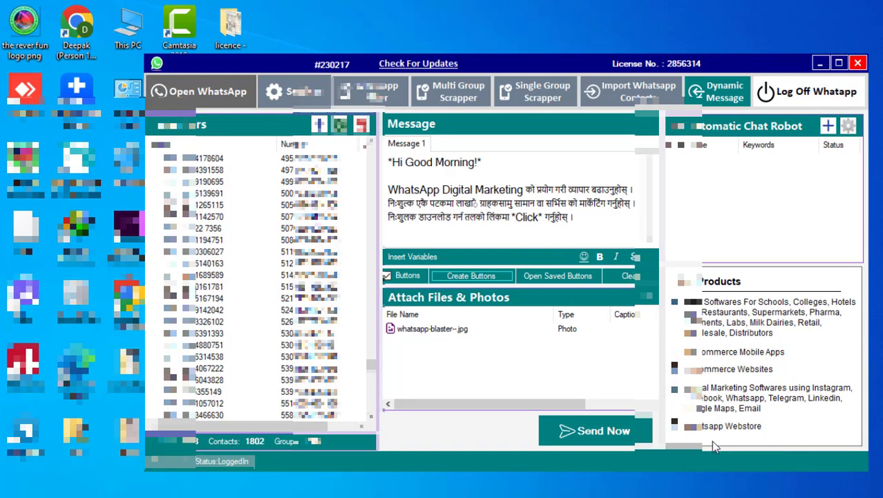
{"action": "left_click", "coordinate": [594, 438]}
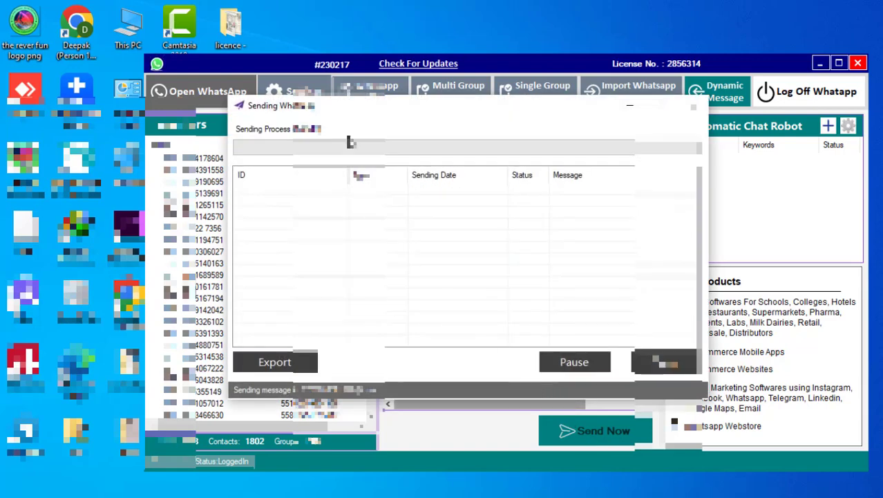
Move the sending progress window aside and switch to the WhatsApp desktop app to check the delivered photo and message
{"action": "left_click_drag", "start_coordinate": [342, 100], "coordinate": [539, 99]}
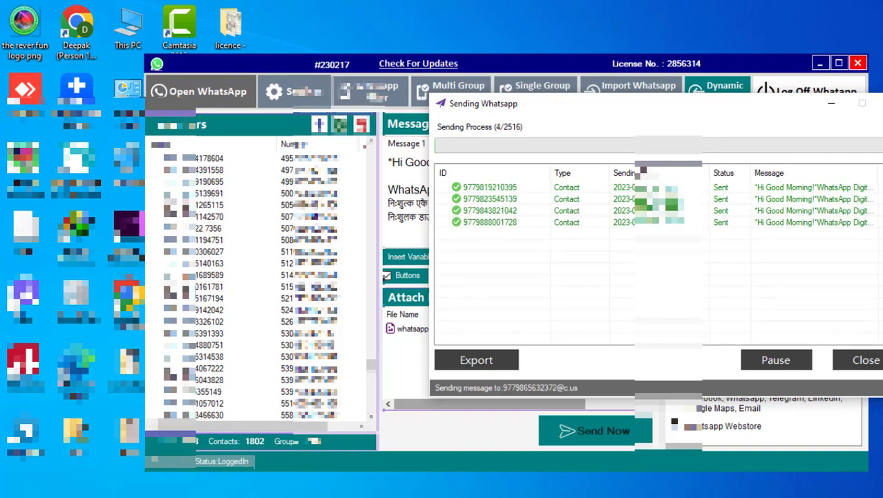
{"action": "key", "text": "super"}
{"action": "type", "text": "whatsapp"}
{"action": "key", "text": "Return"}
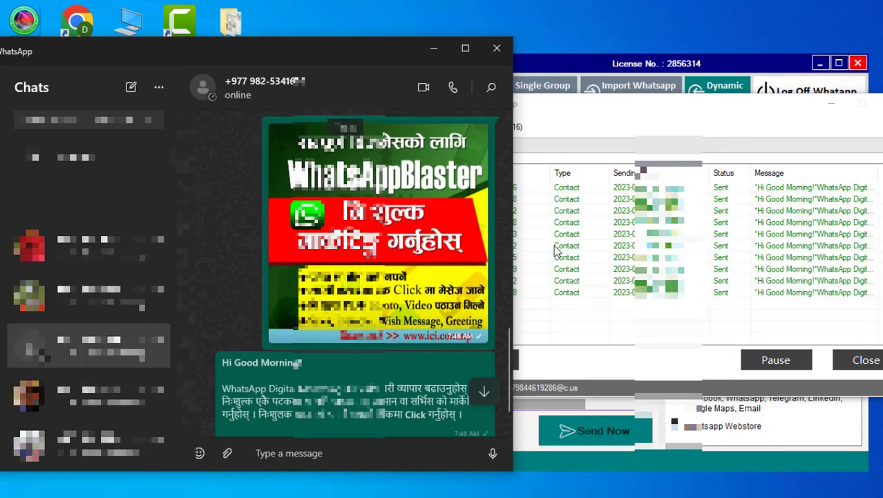
{"action": "left_click", "coordinate": [348, 48]}
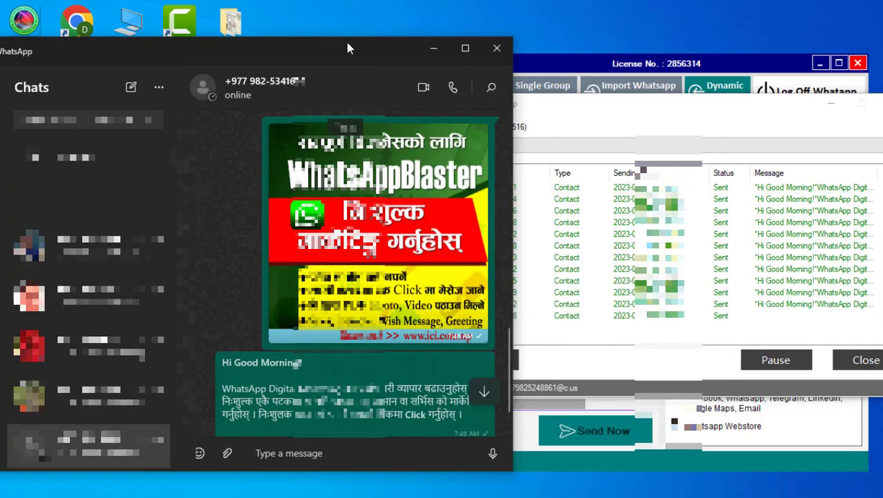
{"action": "left_click_drag", "start_coordinate": [348, 47], "coordinate": [329, 47]}
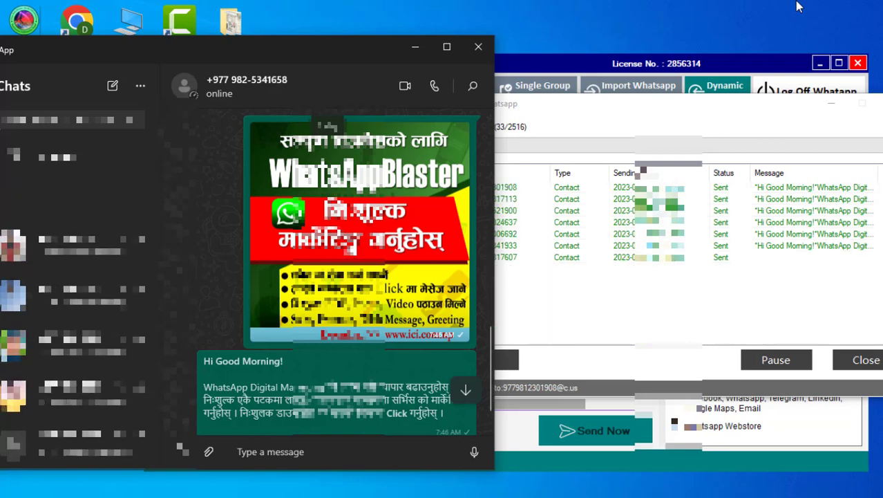
{"action": "right_click", "coordinate": [799, 7]}
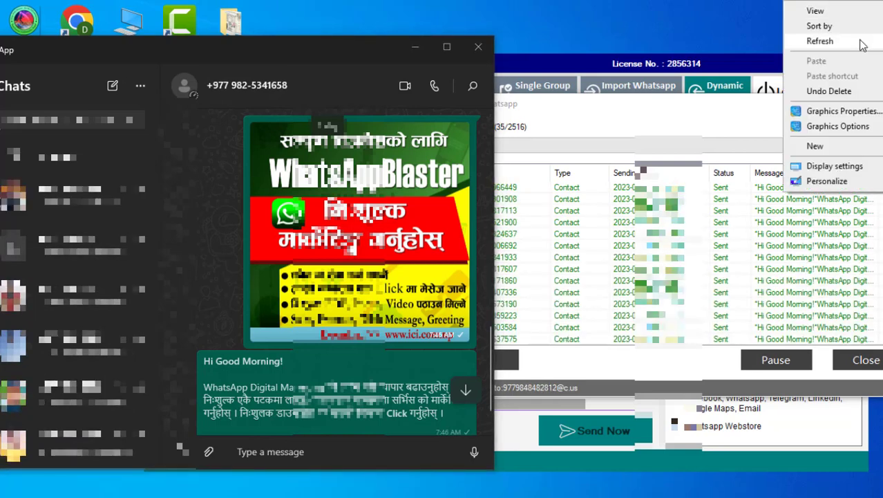
{"action": "left_click", "coordinate": [814, 39]}
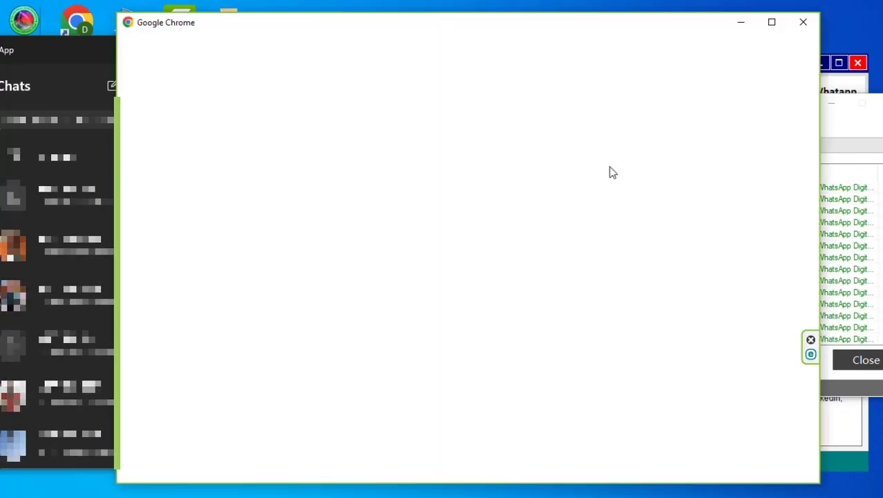
{"action": "left_click", "coordinate": [806, 22]}
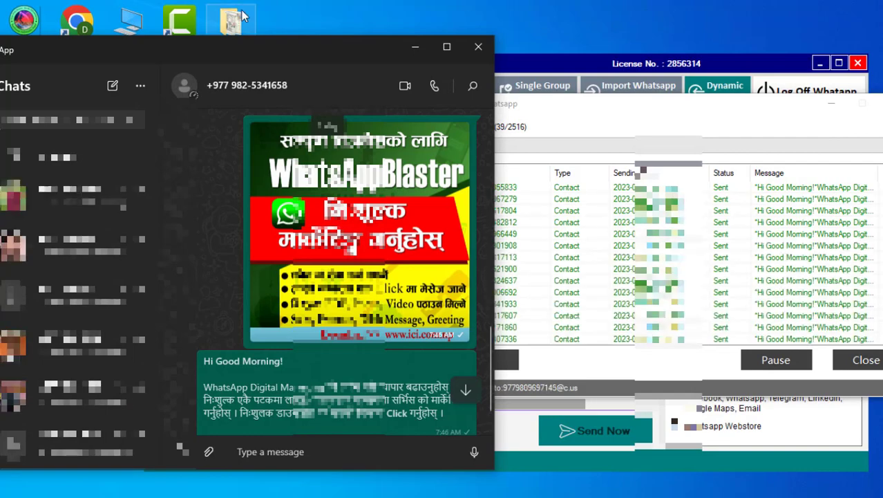
Move the WhatsApp chat window off the sending progress list to view the sent contacts alongside the chats
{"action": "left_click_drag", "start_coordinate": [211, 42], "coordinate": [855, 51]}
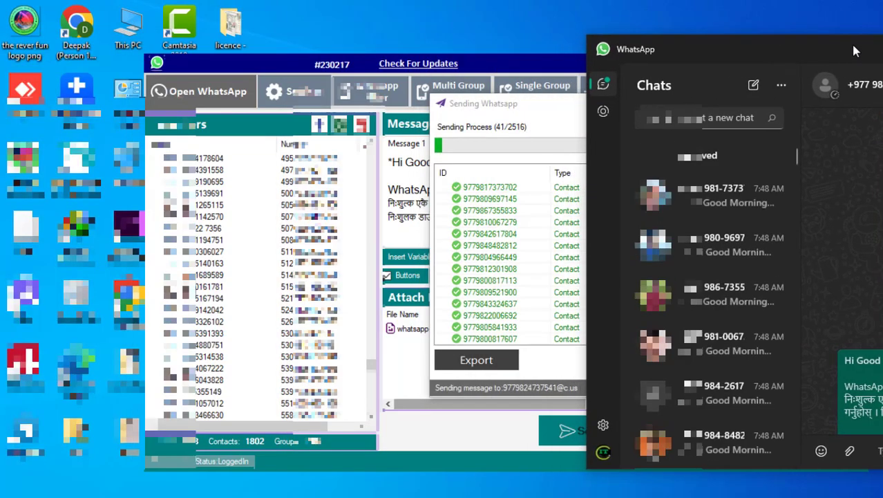